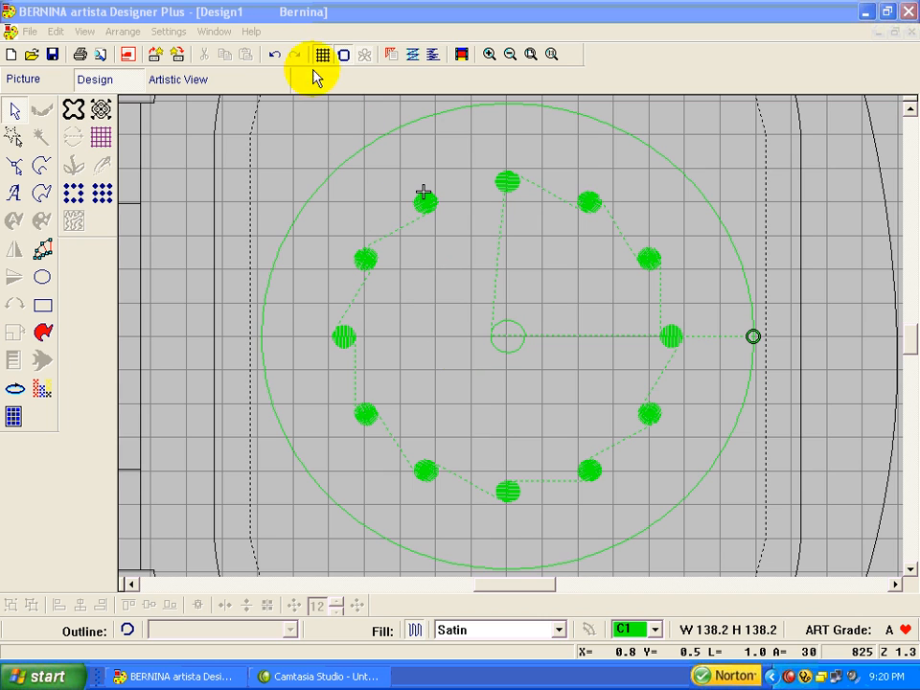
Step: Open the program's online user manual
left_click(249, 34)
left_click(261, 65)
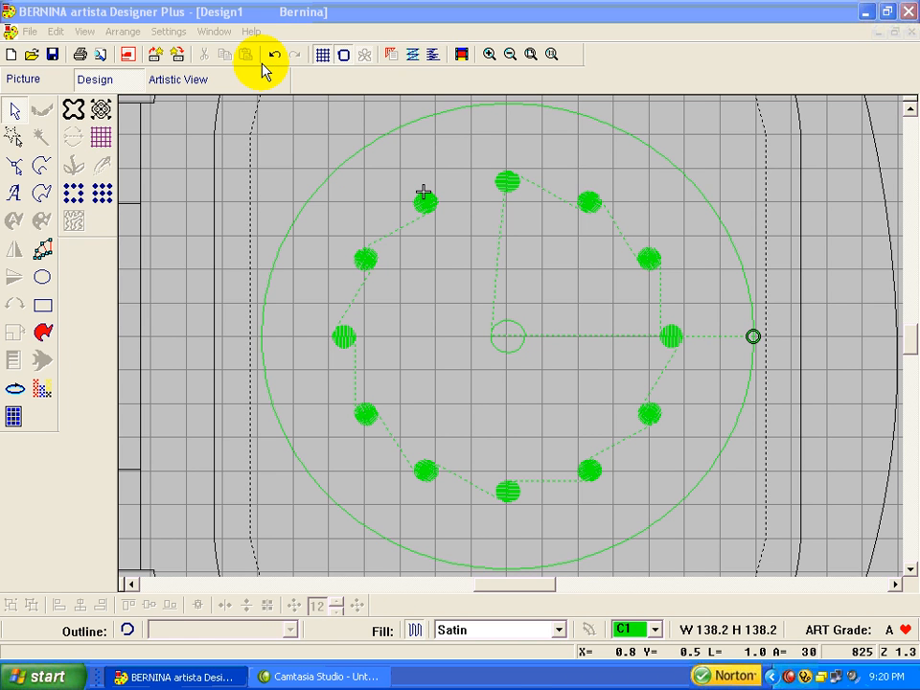
left_click(254, 36)
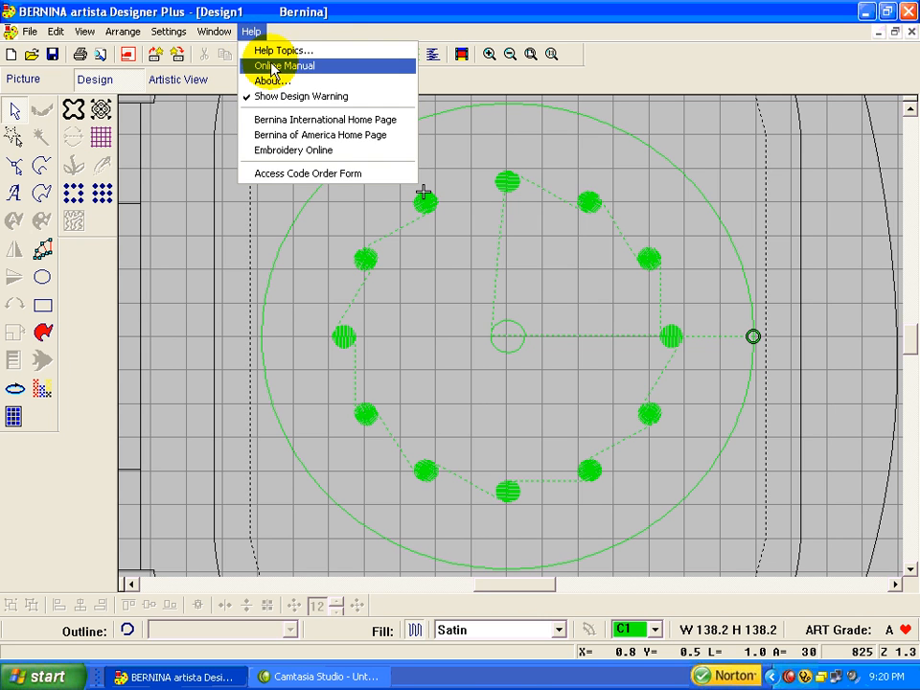
left_click(263, 63)
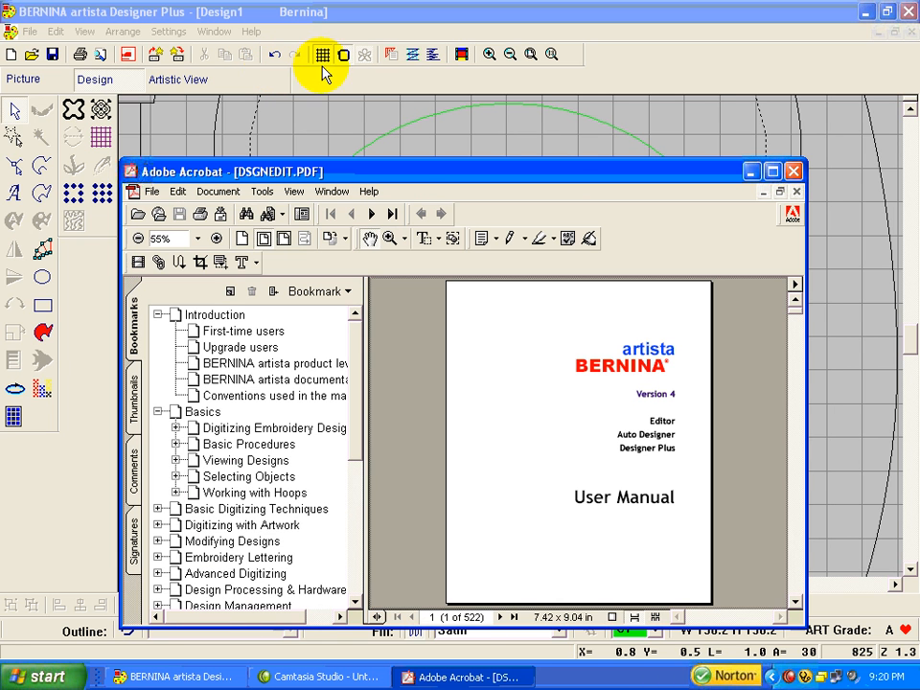
Step: Browse the Alphabet Samples appendix of the manual to compare the available embroidery alphabets
left_click_drag(358, 406, 369, 530)
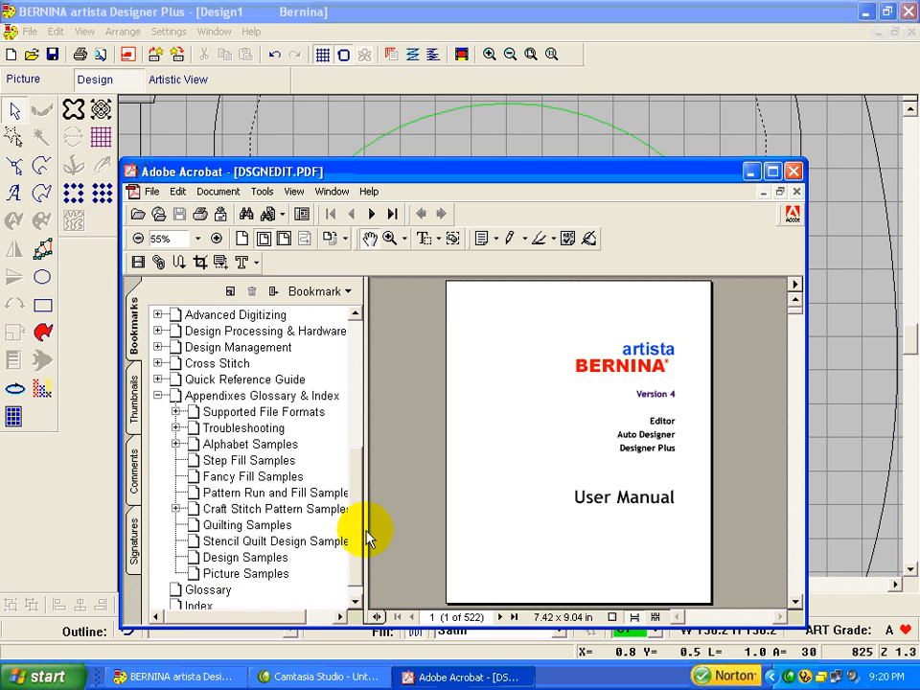
left_click(243, 446)
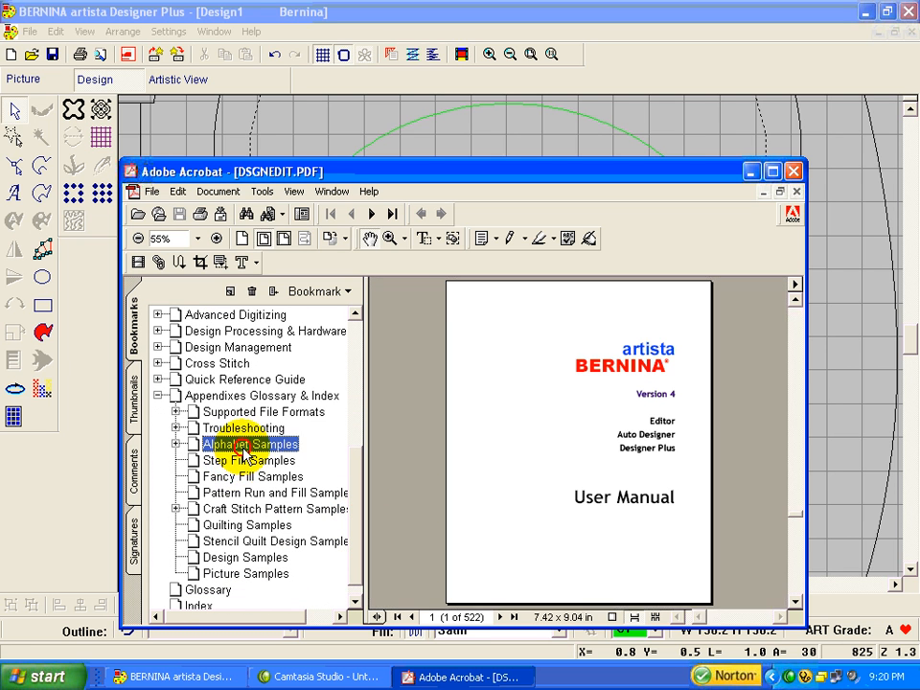
left_click(772, 173)
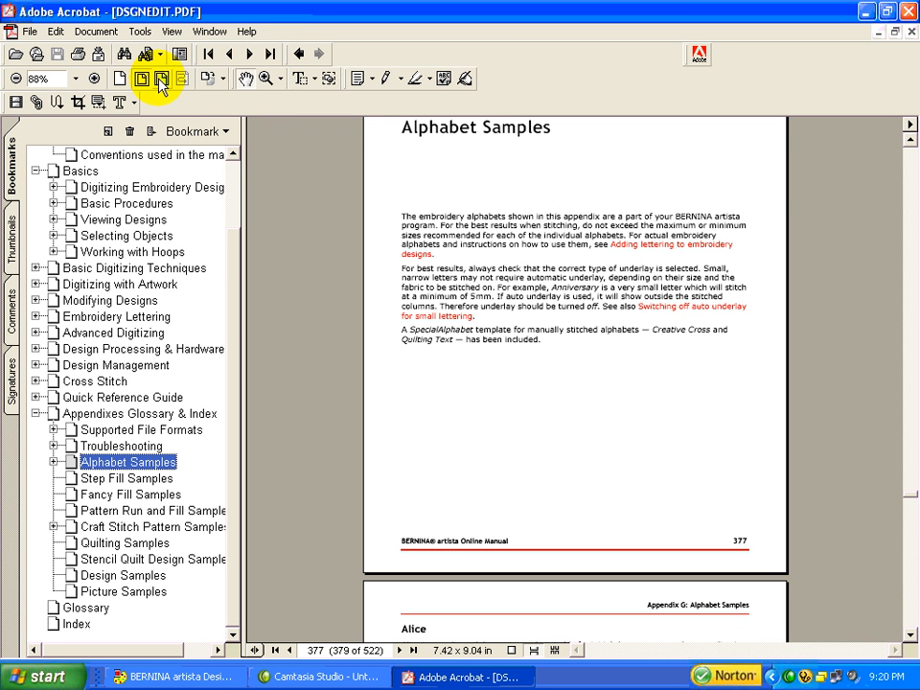
left_click(161, 81)
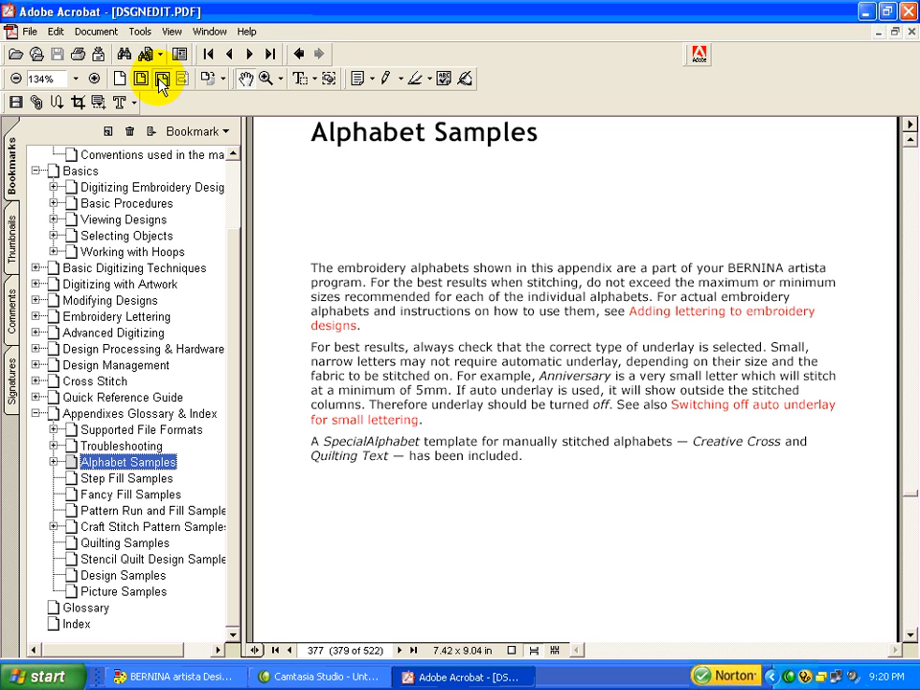
left_click(910, 634)
left_click(911, 636)
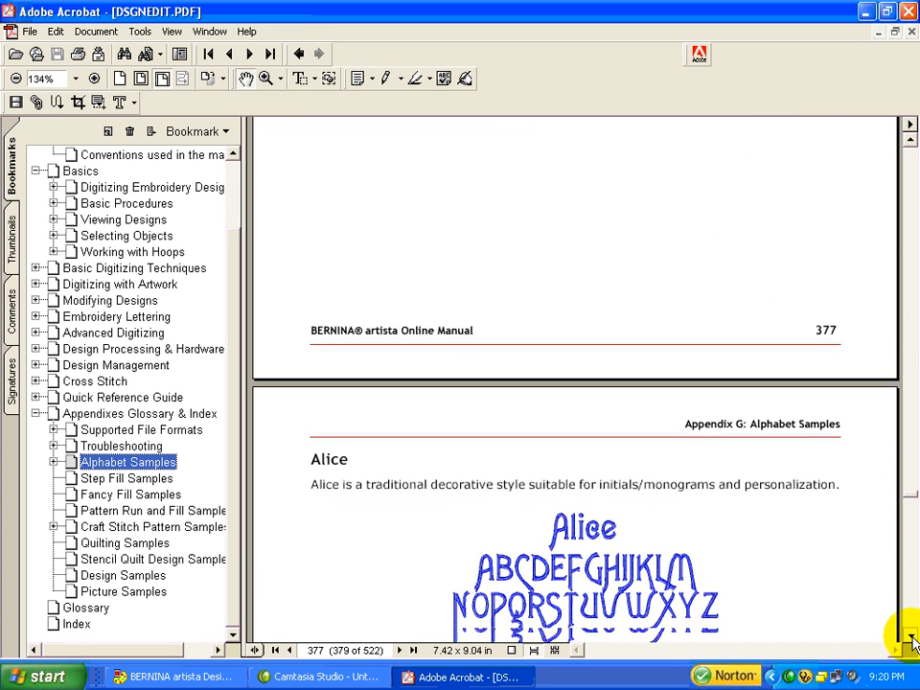
left_click(911, 636)
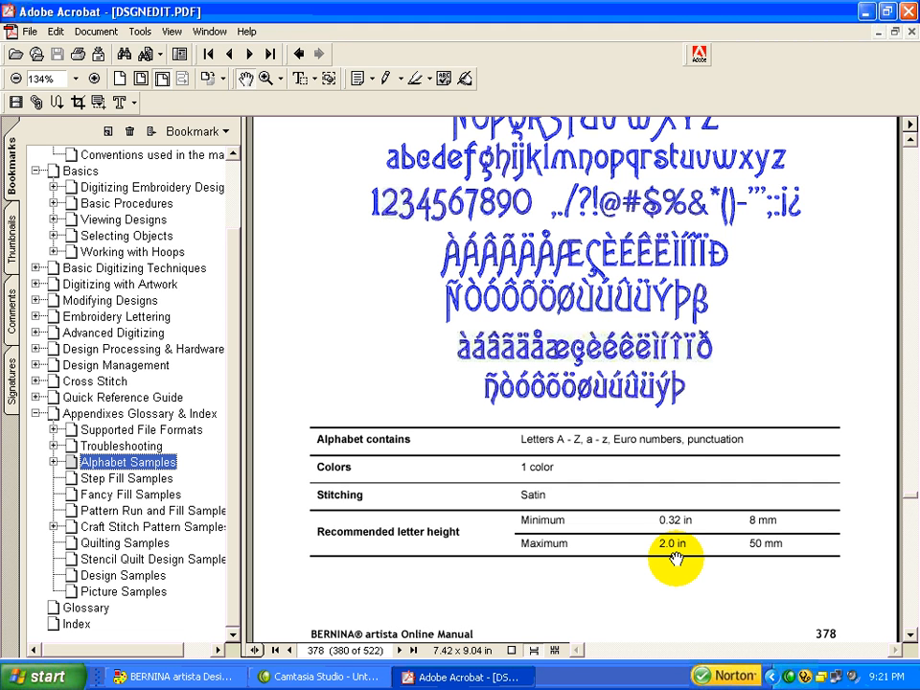
Step: Return to the embroidery program and set the lettering defaults to the Nightowl alphabet with centered justification
left_click(174, 678)
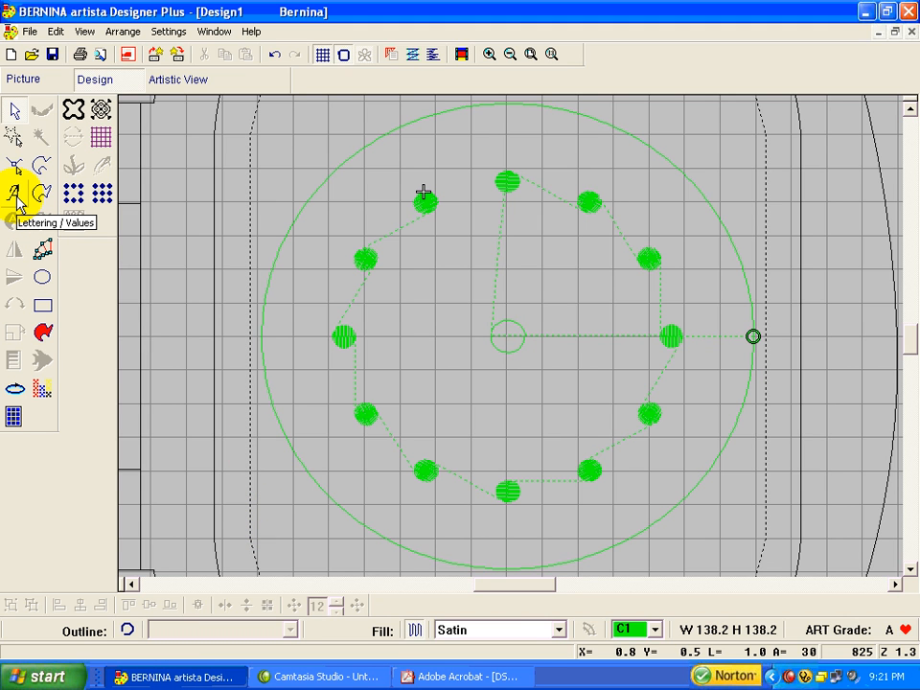
right_click(16, 198)
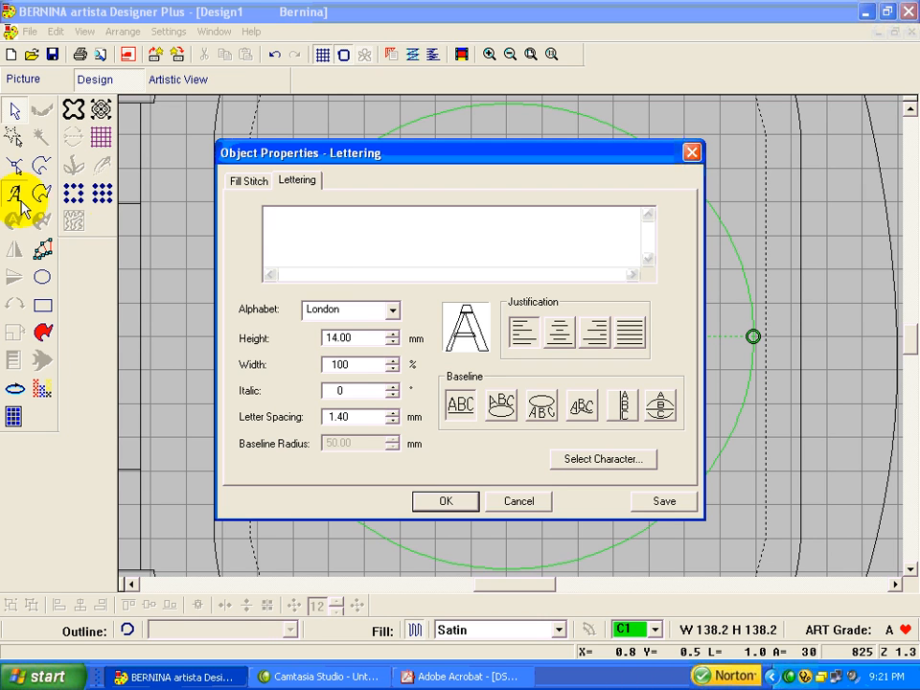
left_click(391, 310)
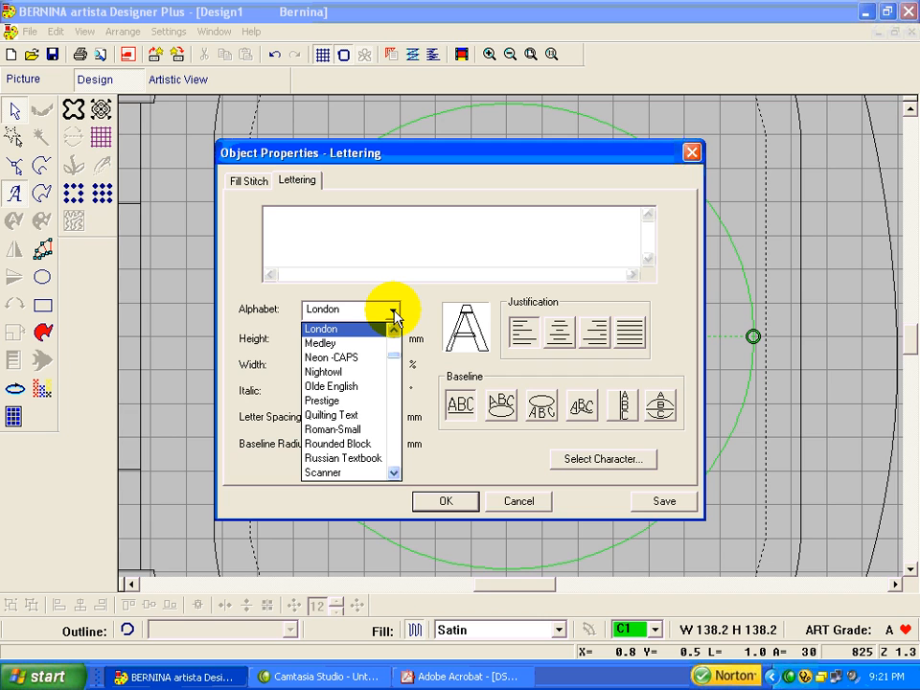
key("Down")
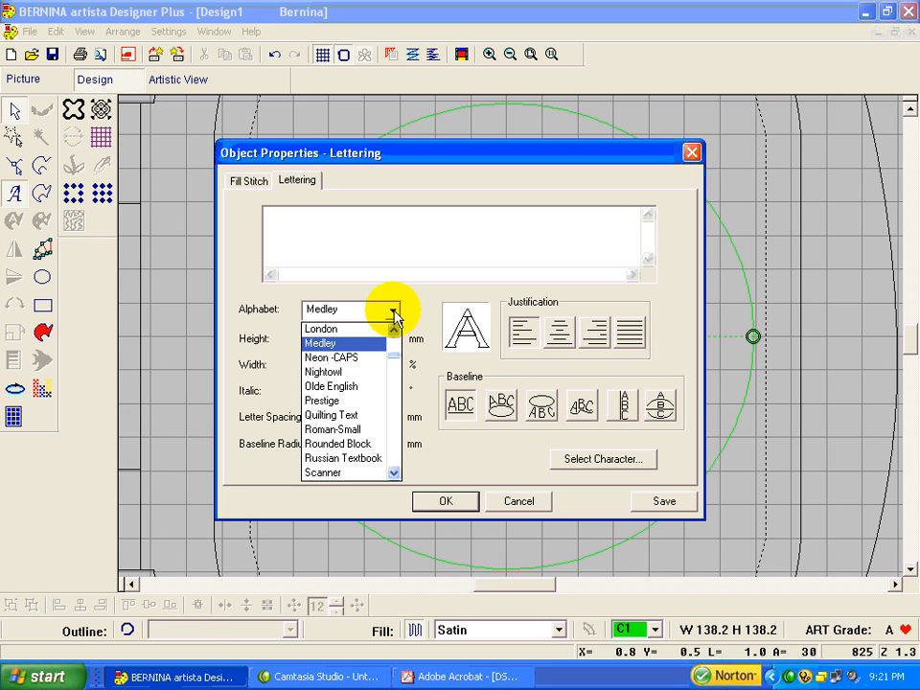
key("Down")
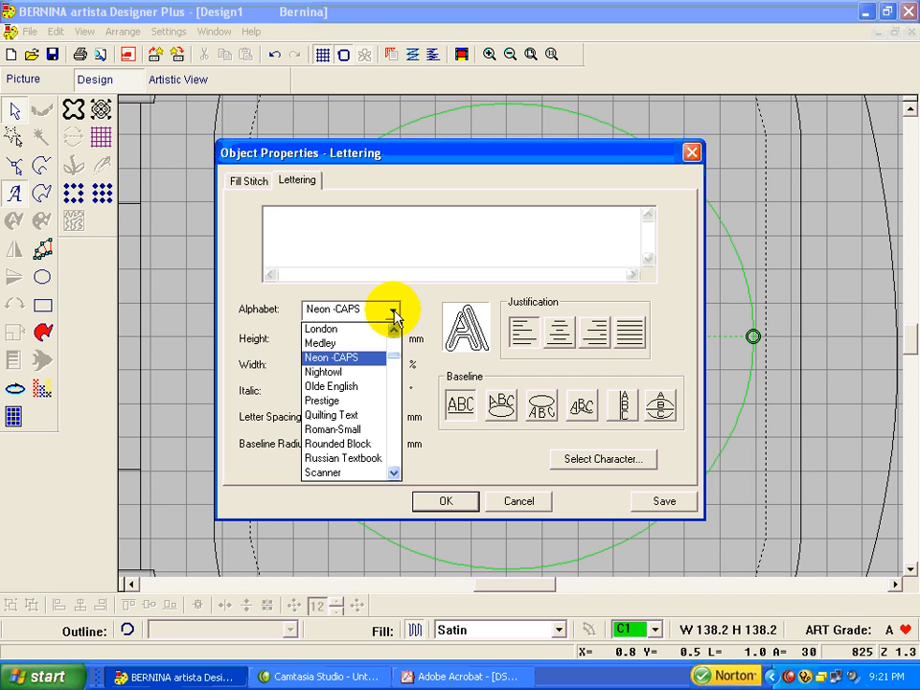
key("Down")
key("Down")
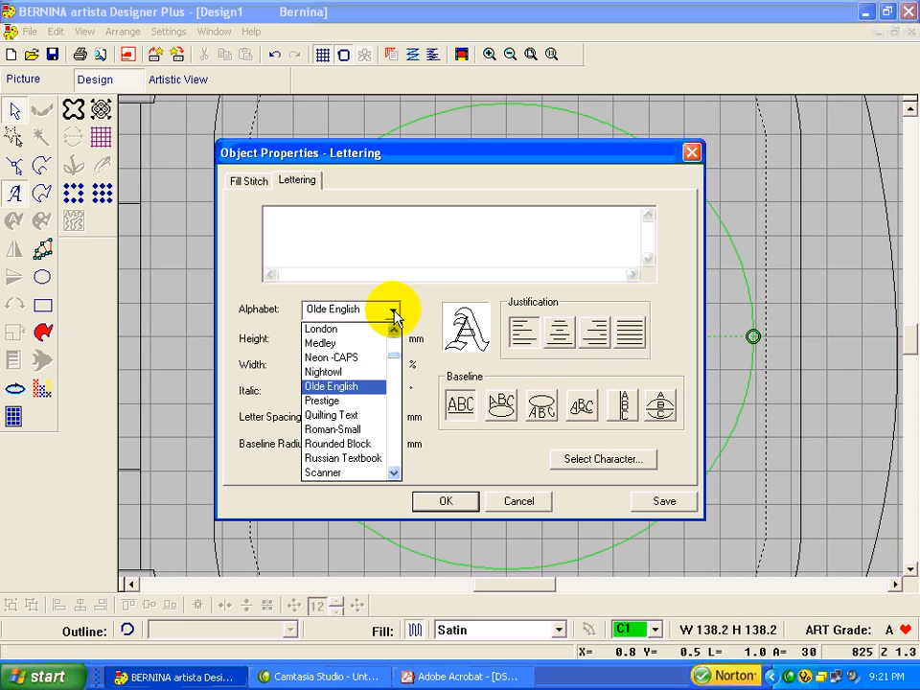
key("Down")
key("Down")
key("Down")
key("Down")
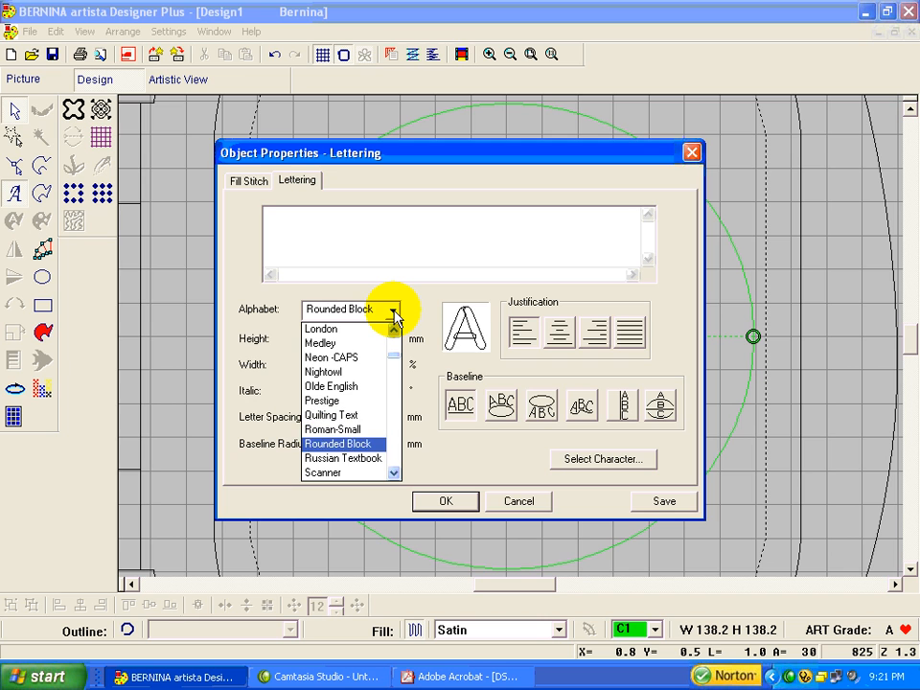
key("Down")
key("Up")
key("Up")
key("Up")
key("Up")
key("Up")
key("Up")
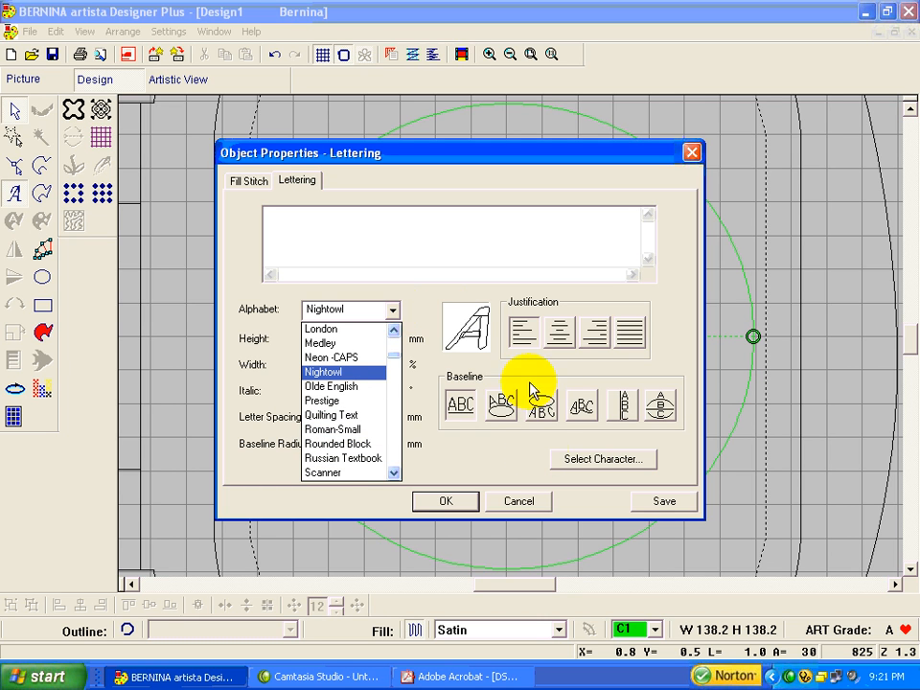
left_click(461, 507)
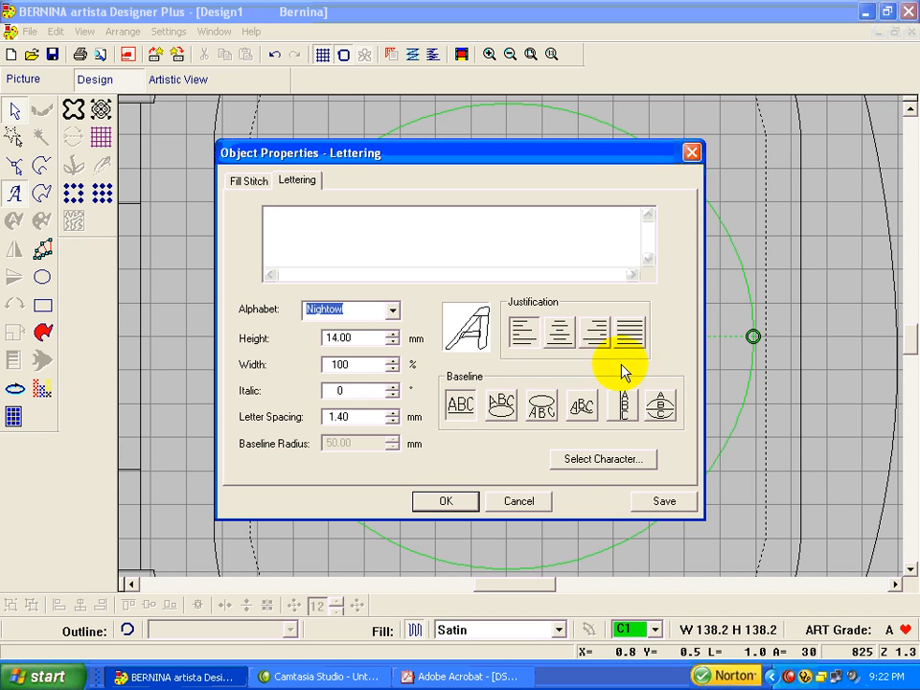
left_click(556, 348)
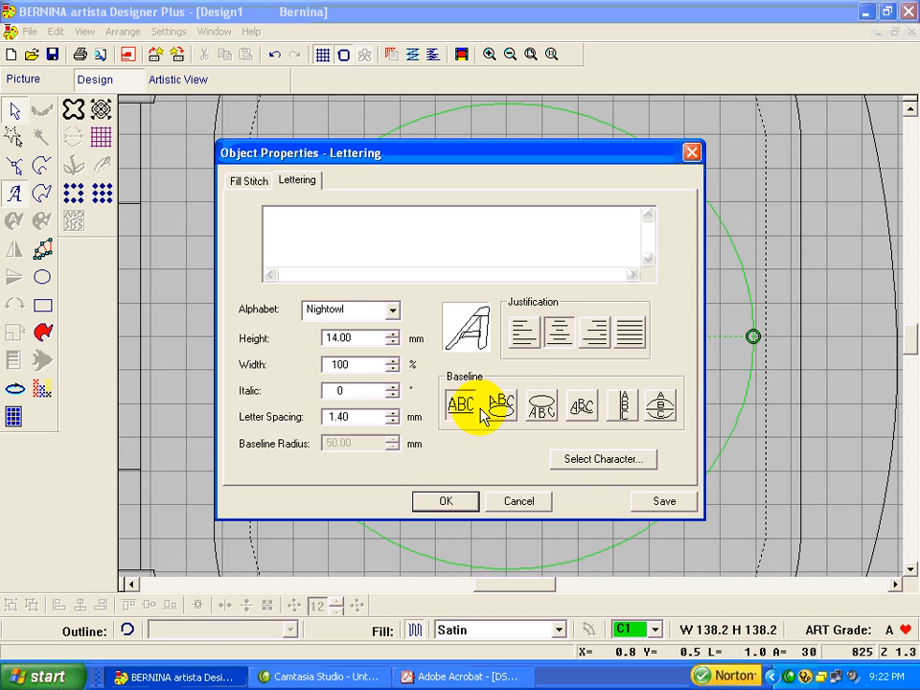
left_click(448, 503)
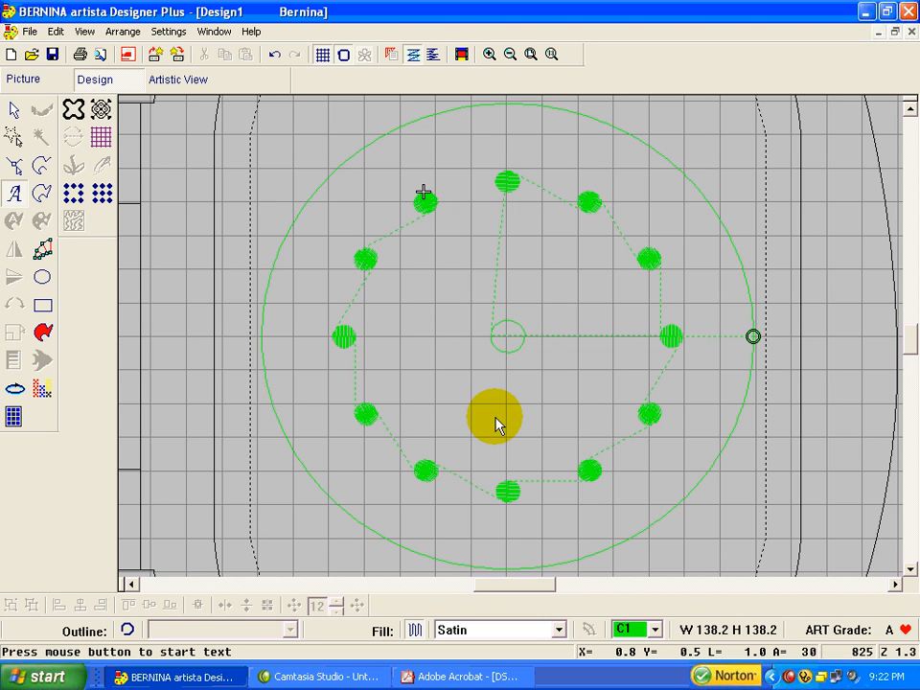
Step: Add the lettering 12 at the top of the clock face and move it just above the top dot
left_click(507, 142)
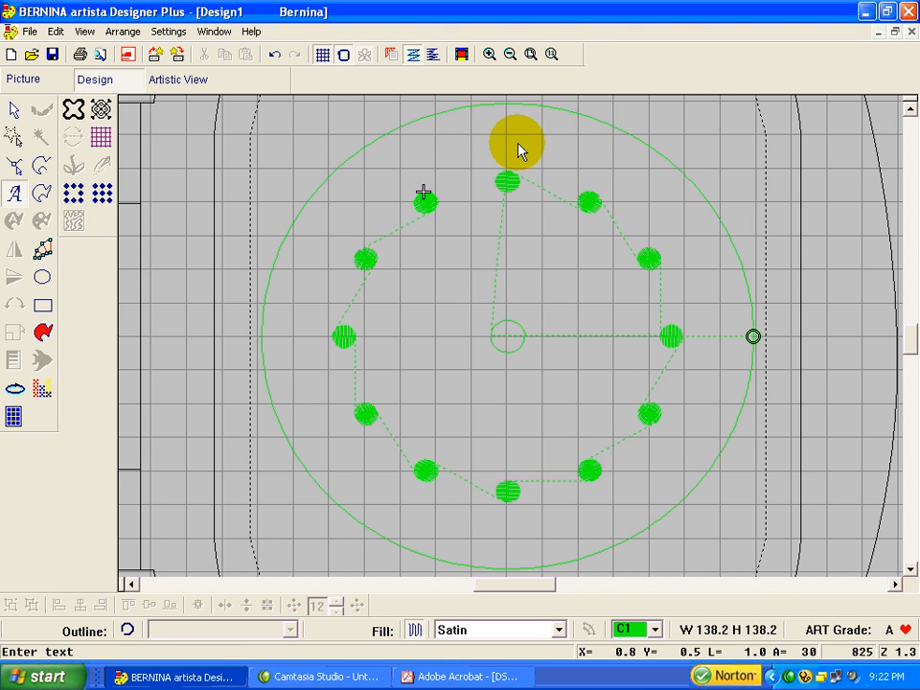
type("12")
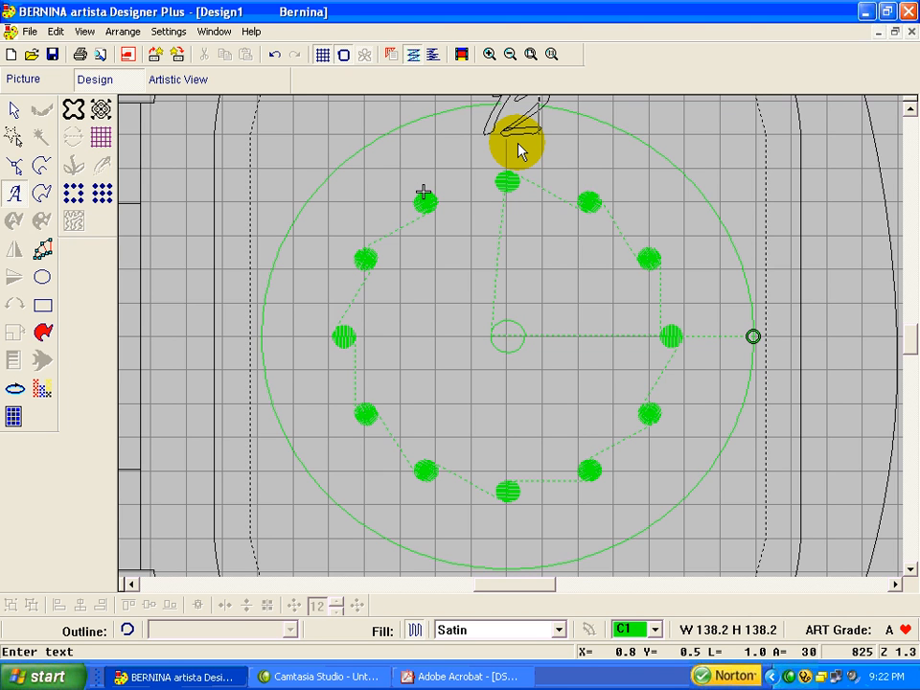
key("Return")
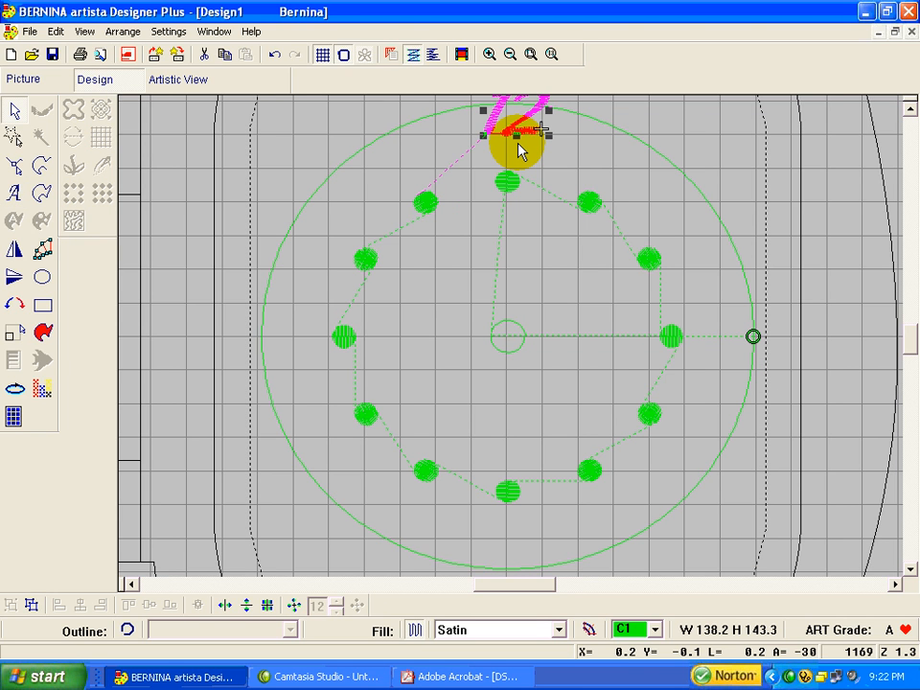
left_click(525, 123)
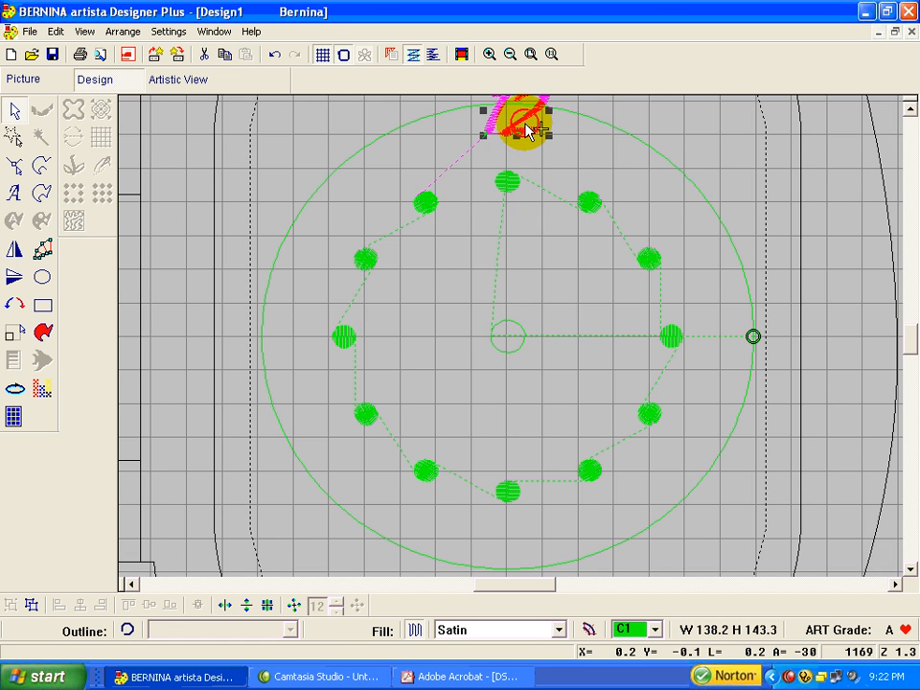
left_click_drag(528, 130, 523, 153)
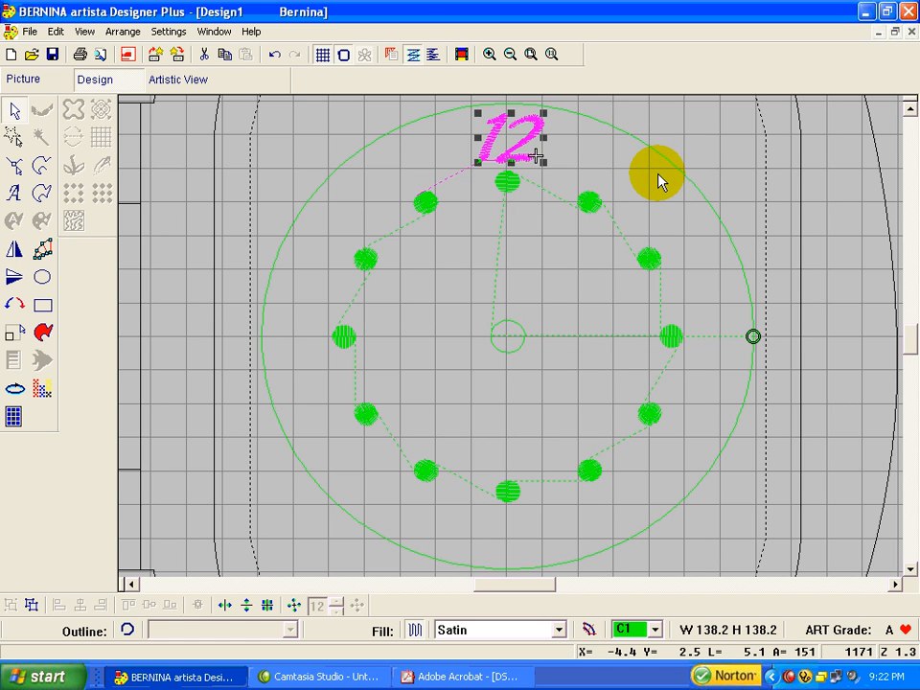
Step: Ungroup the ring of dots so each dot can be selected on its own
left_click(508, 188)
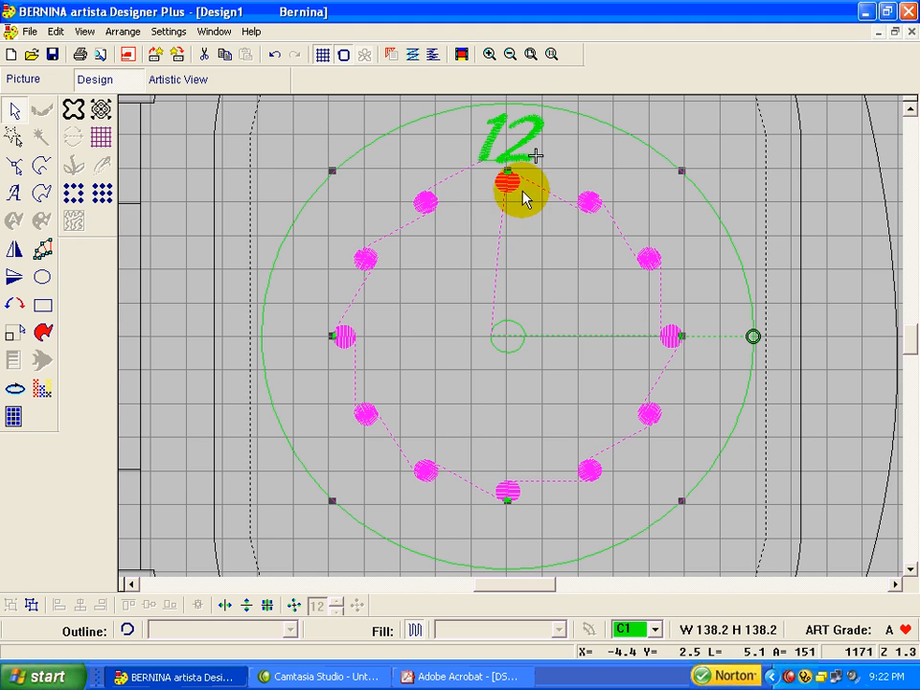
left_click(31, 604)
left_click(786, 206)
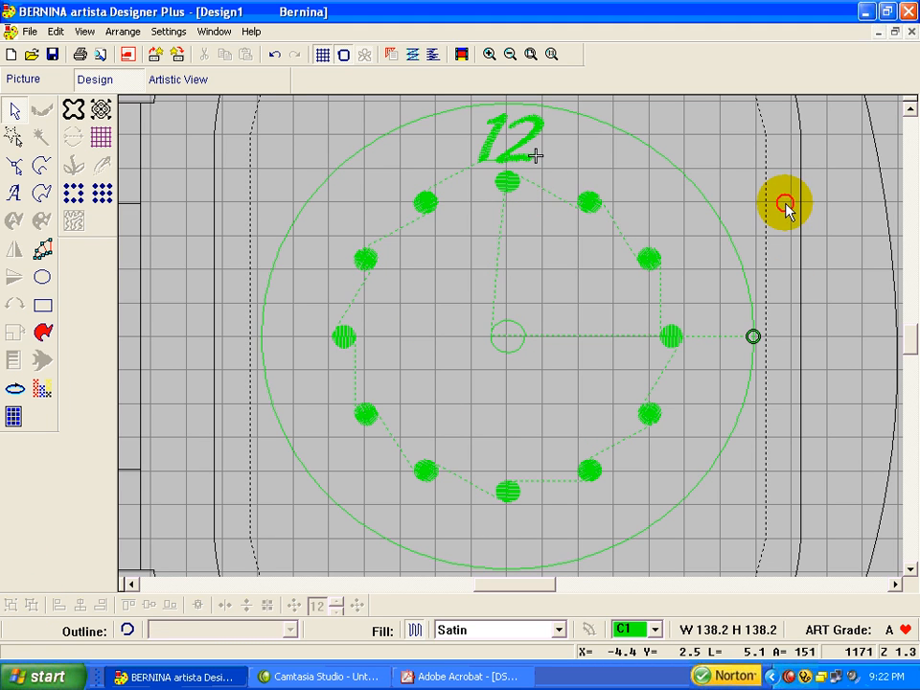
Step: Select the 12 together with the top dot and center-align them horizontally
left_click(530, 150)
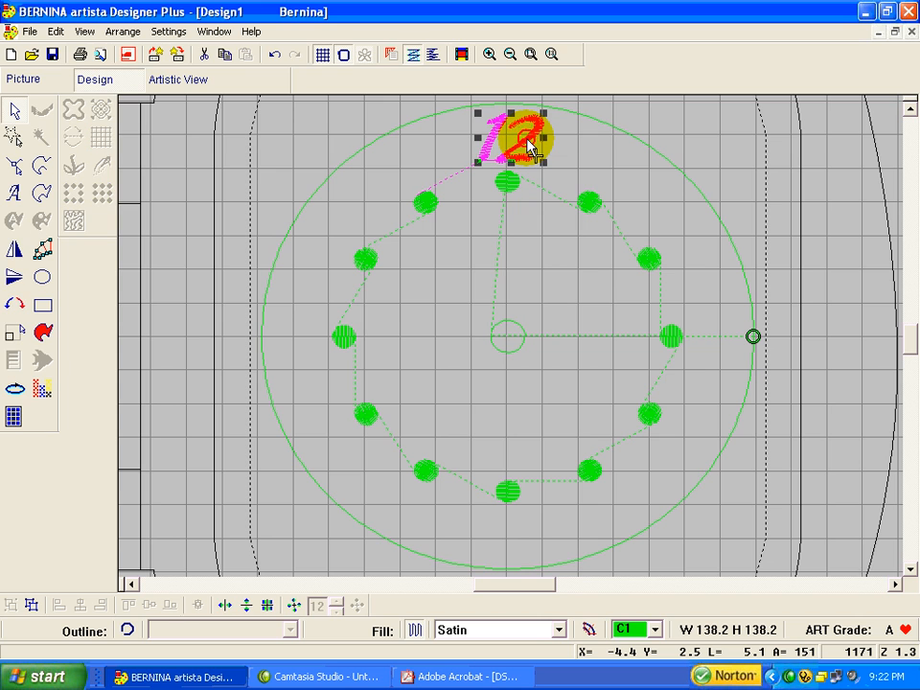
left_click(507, 184, "ctrl")
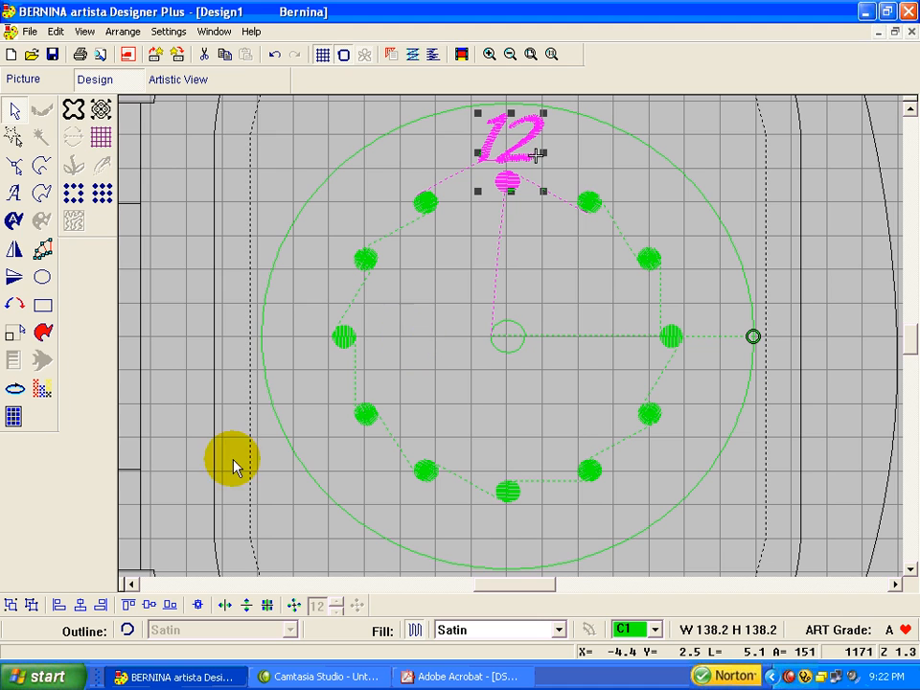
left_click(82, 604)
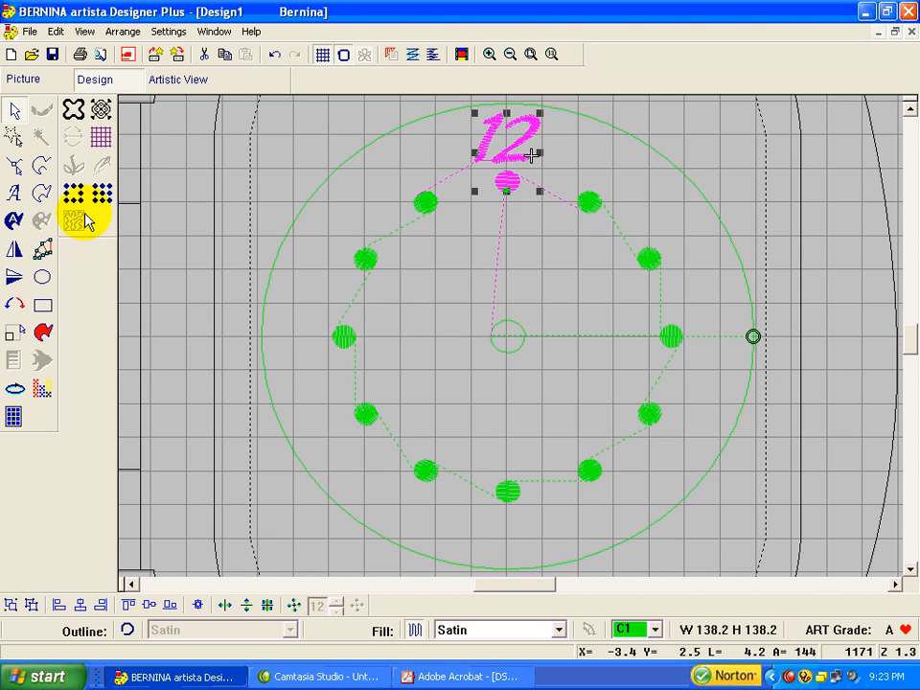
Step: Add the lettering 3 beside the 3 o'clock dot and align it vertically centered with that dot
left_click(14, 193)
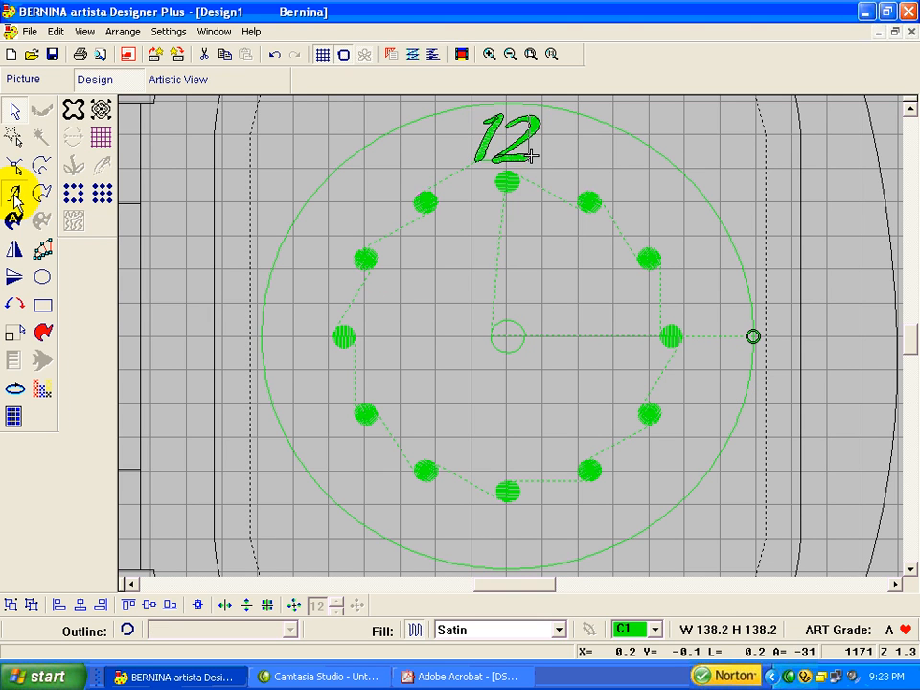
left_click(707, 338)
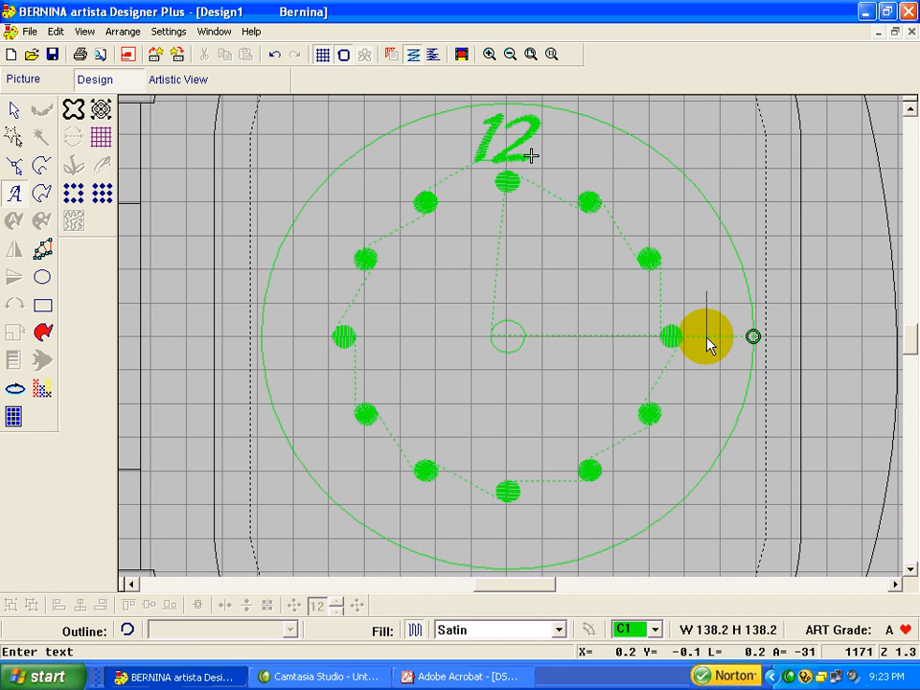
type("3")
key("Return")
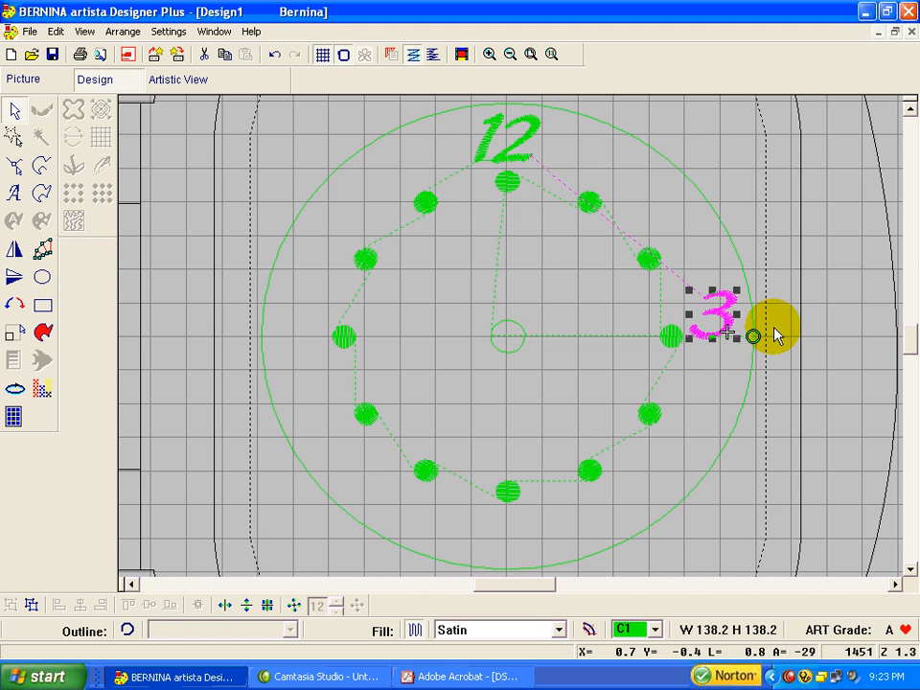
left_click(673, 338, "ctrl")
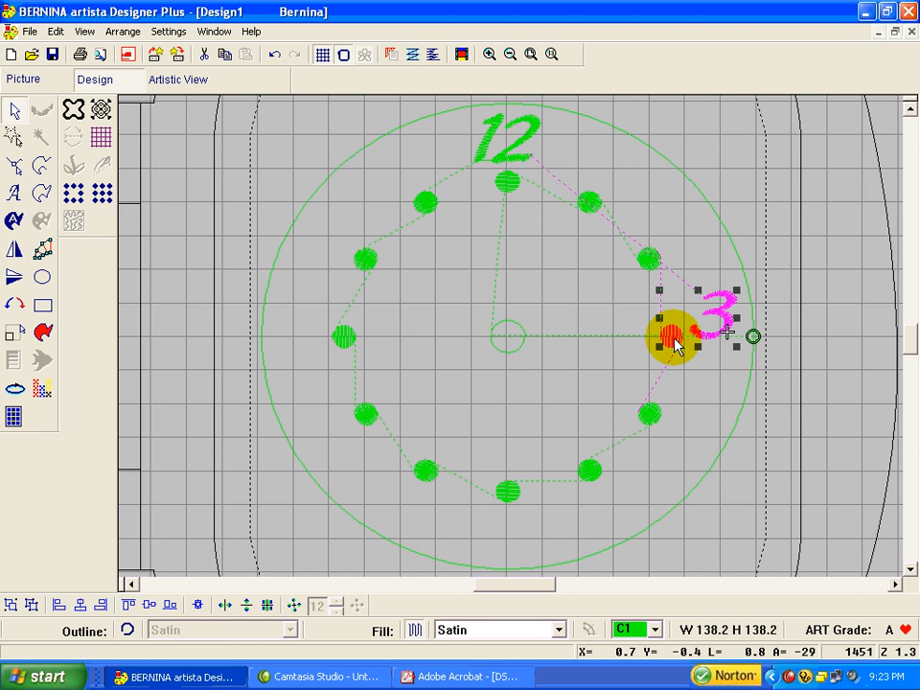
left_click(150, 605)
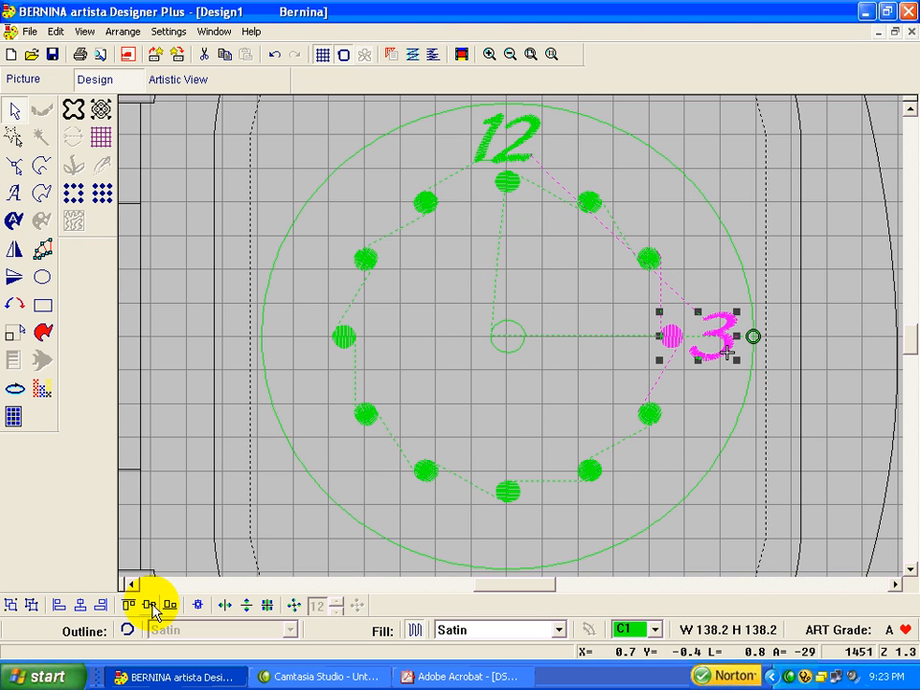
Step: Add the lettering 6 just below the bottom dot, then center-align it with the 12 so both share the same vertical axis
left_click(862, 409)
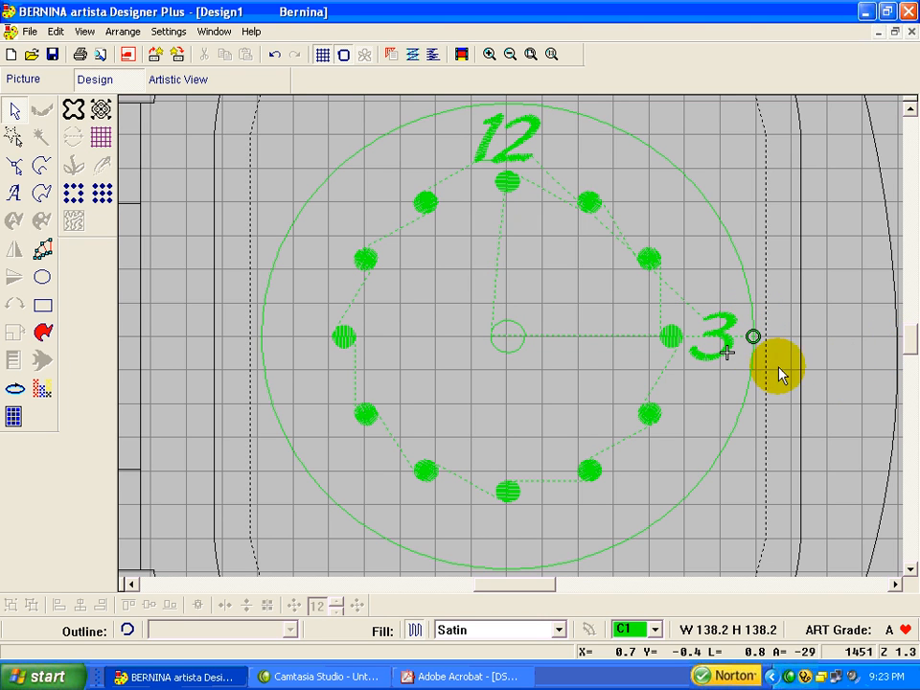
left_click(722, 343)
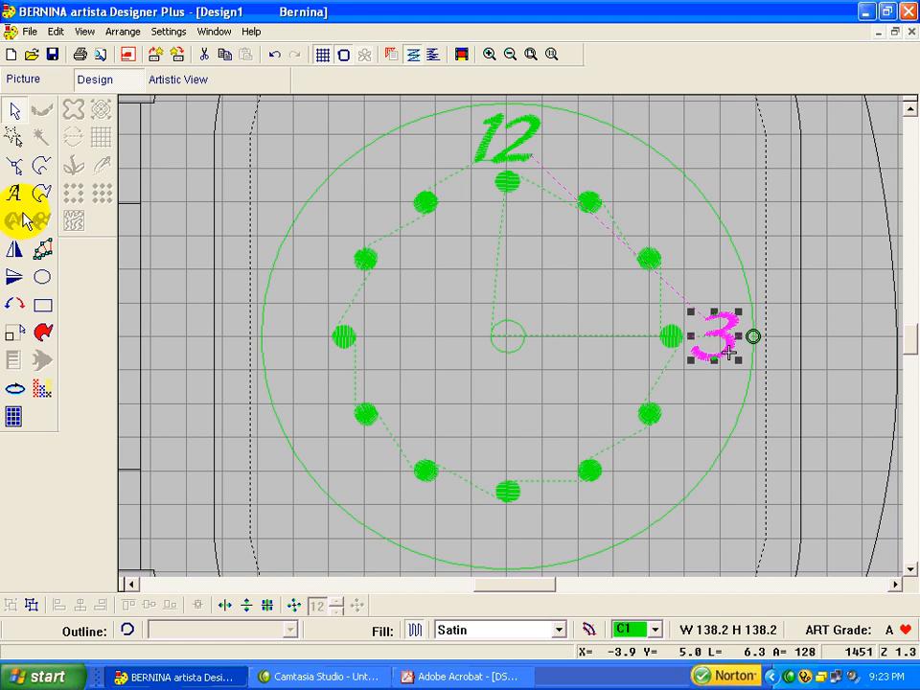
left_click(15, 193)
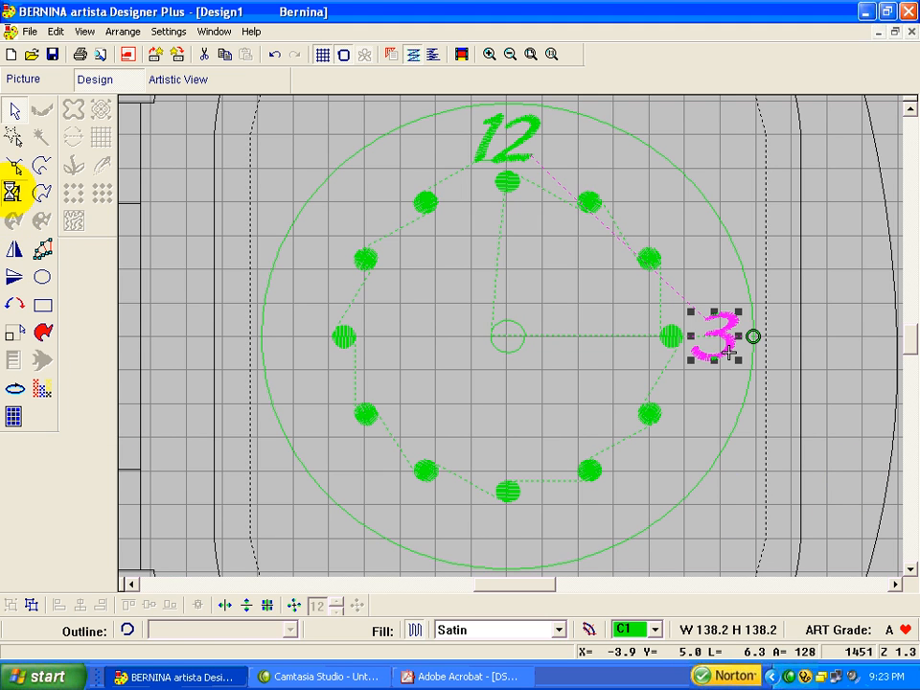
left_click(505, 545)
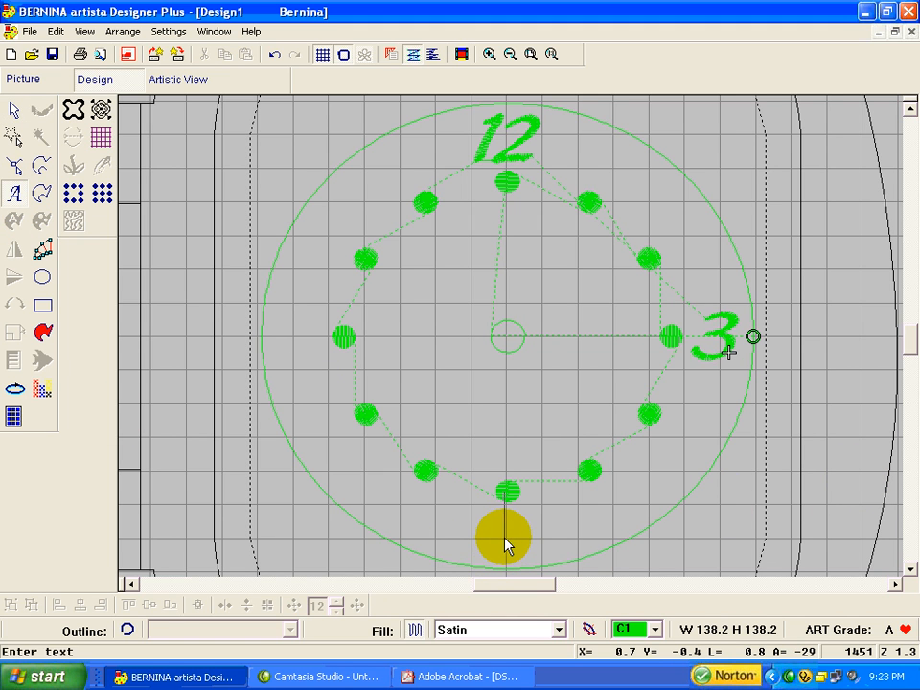
type("6")
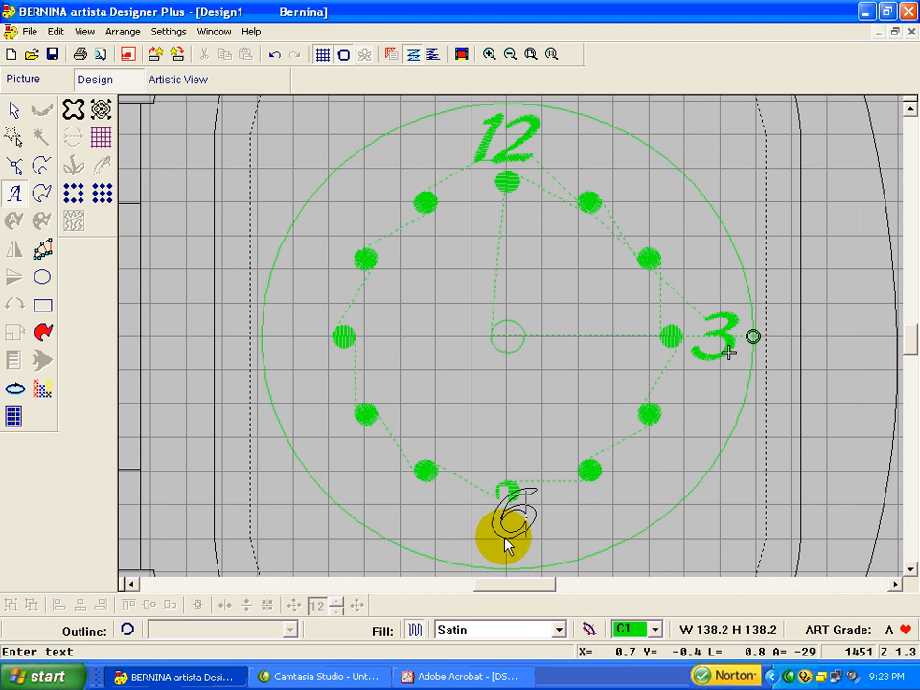
key("Return")
key("Escape")
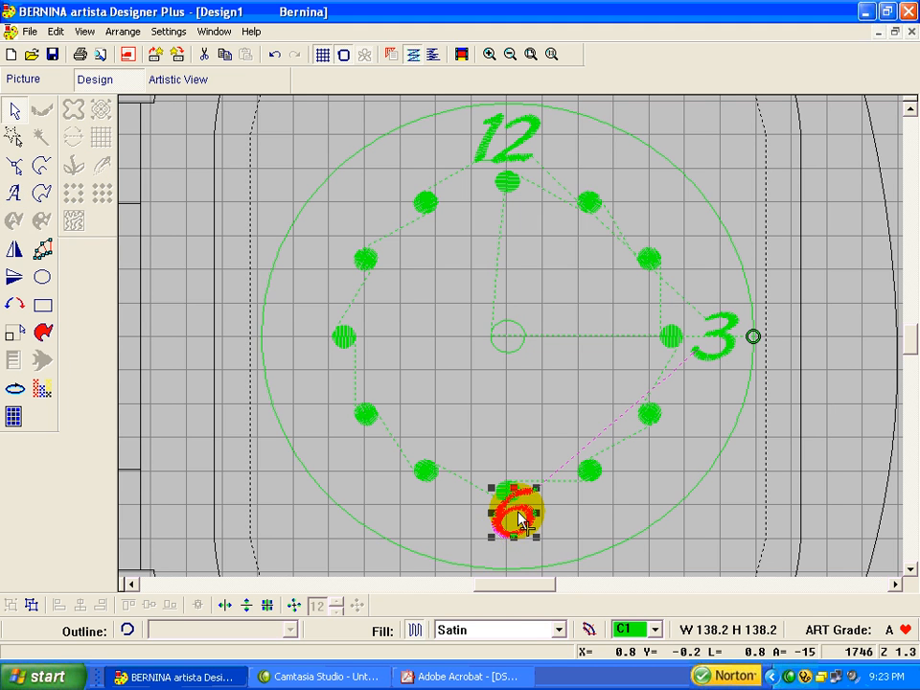
left_click_drag(518, 520, 515, 541)
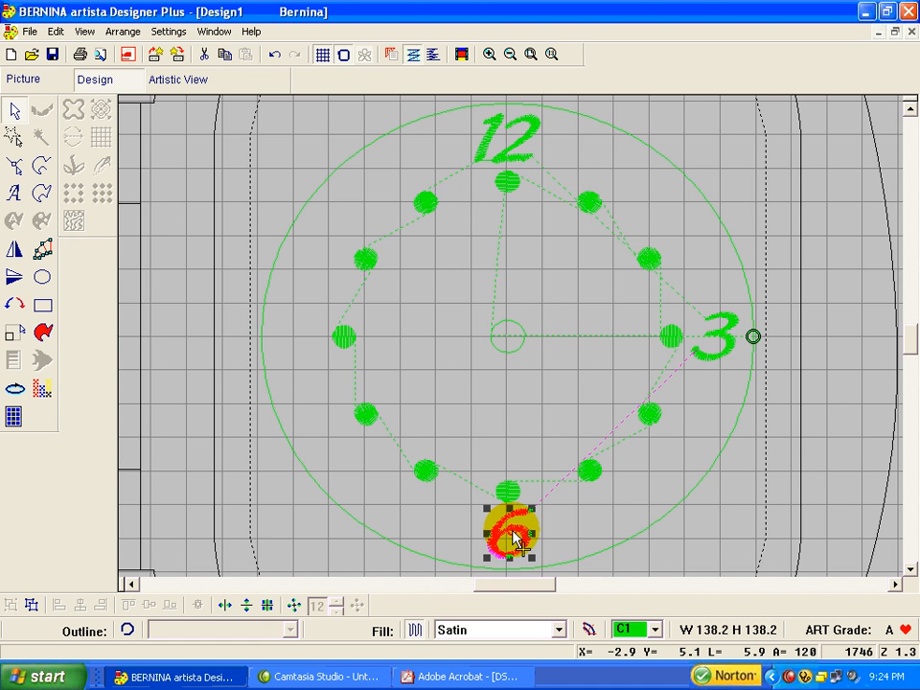
left_click_drag(515, 542, 511, 532)
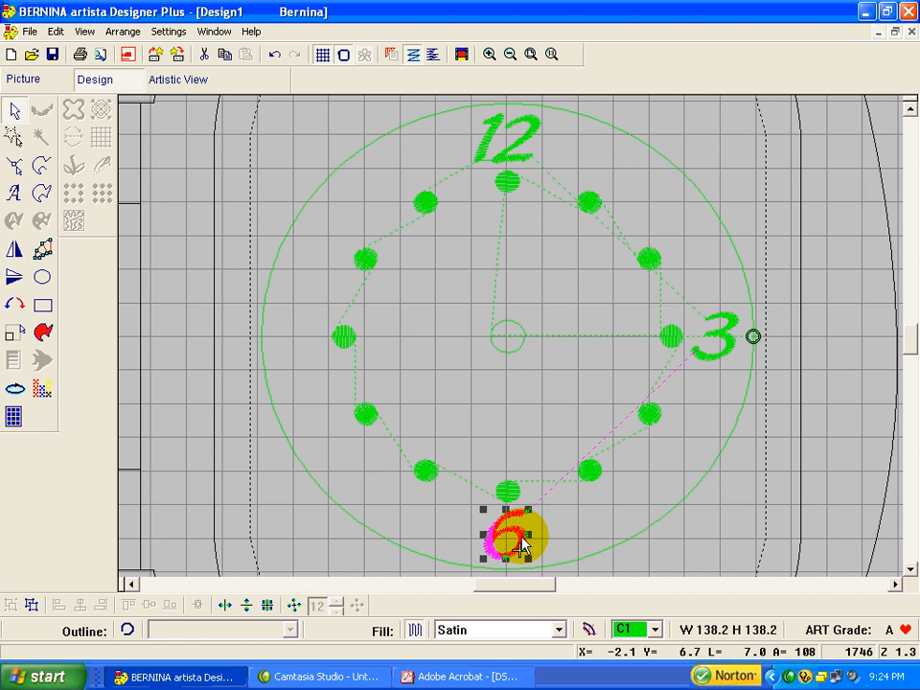
left_click(525, 150, "ctrl")
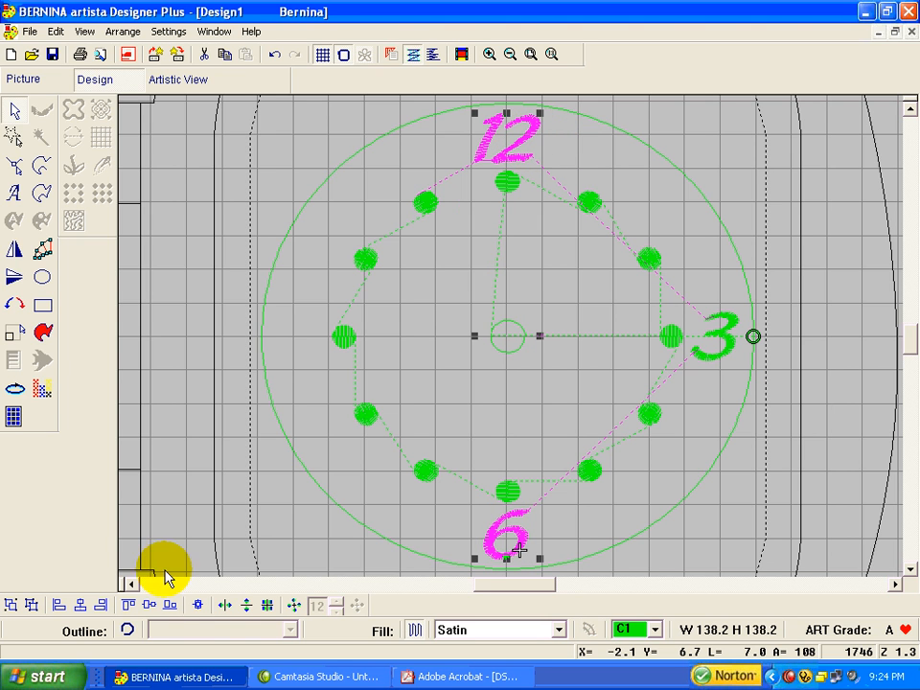
left_click(81, 610)
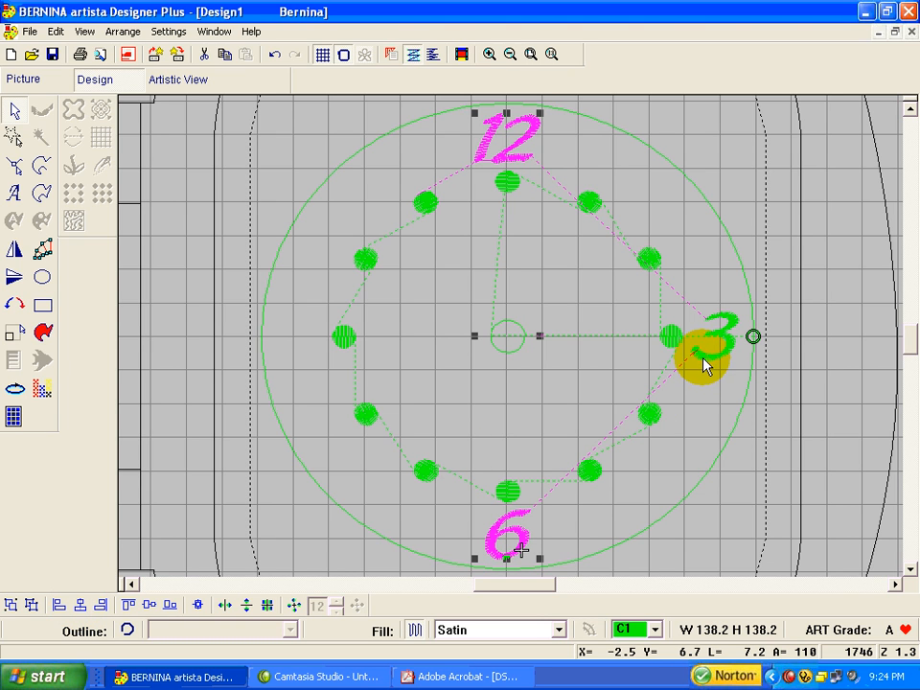
Step: Add the lettering 9 beside the 9 o'clock dot and bottom-align it with the 3
left_click(14, 193)
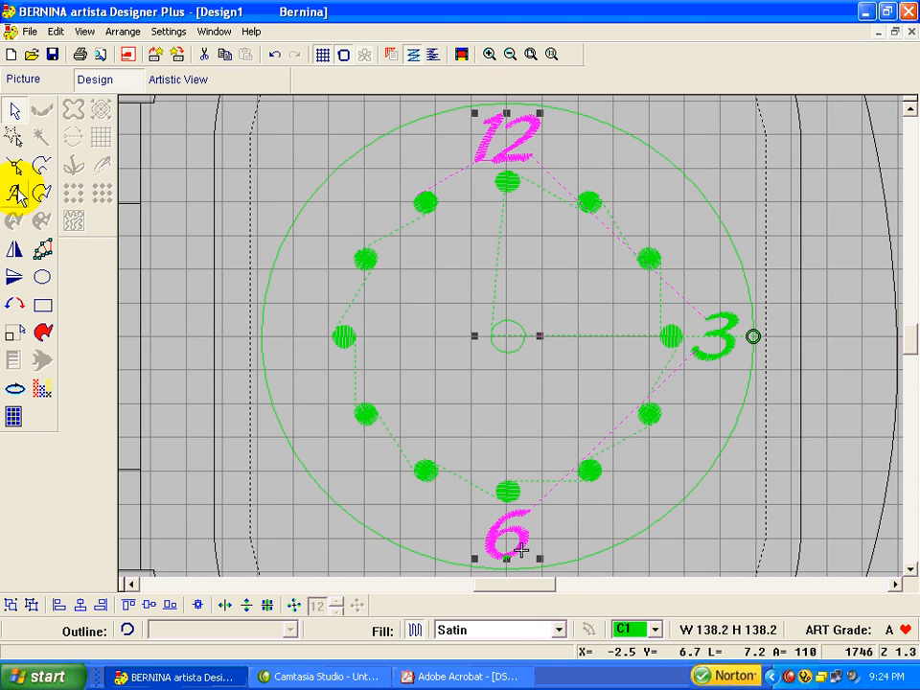
left_click(249, 341)
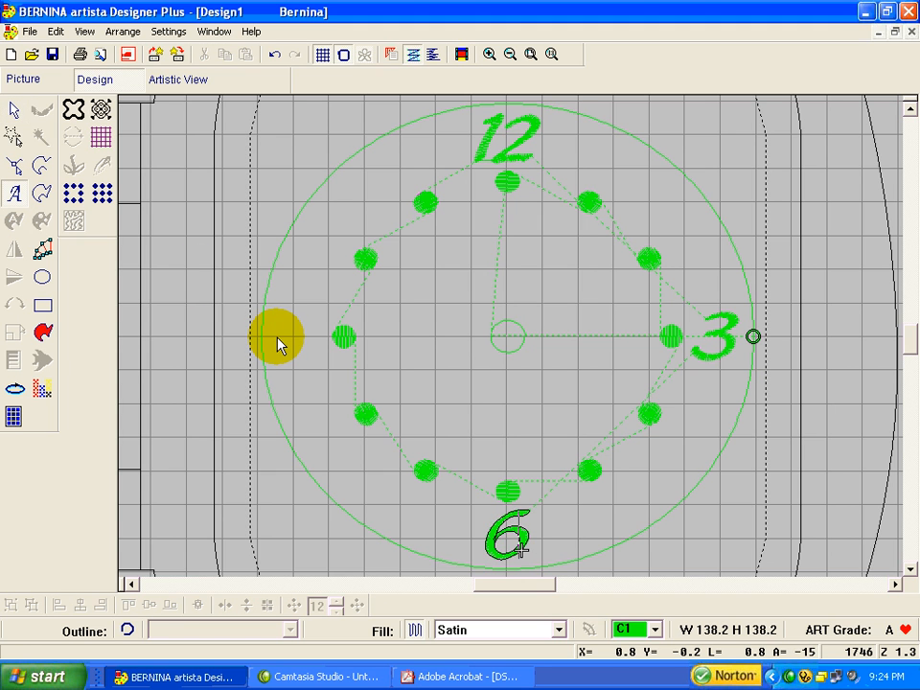
left_click(279, 342)
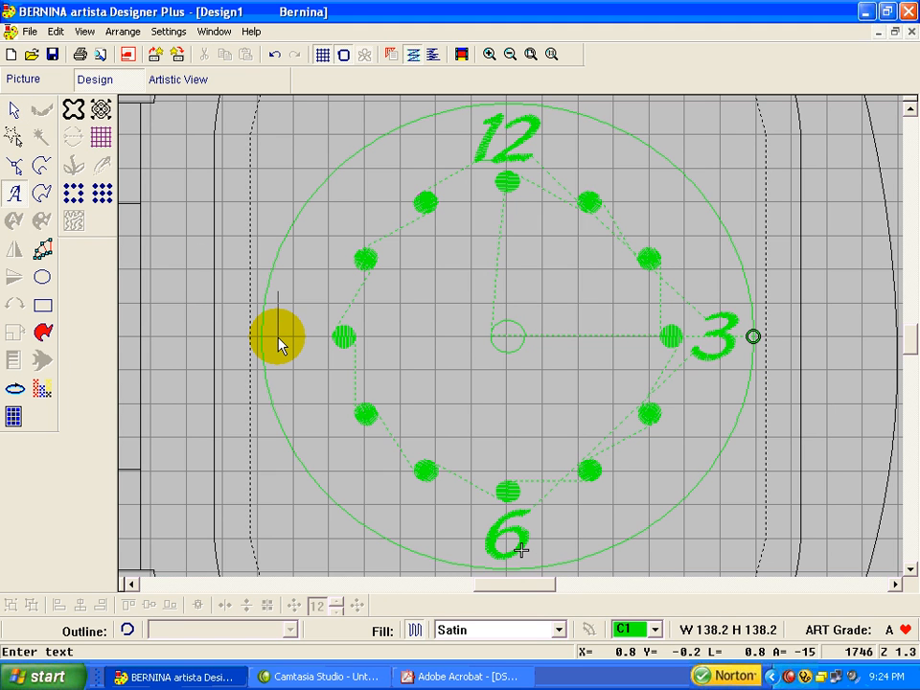
type("9")
key("Return")
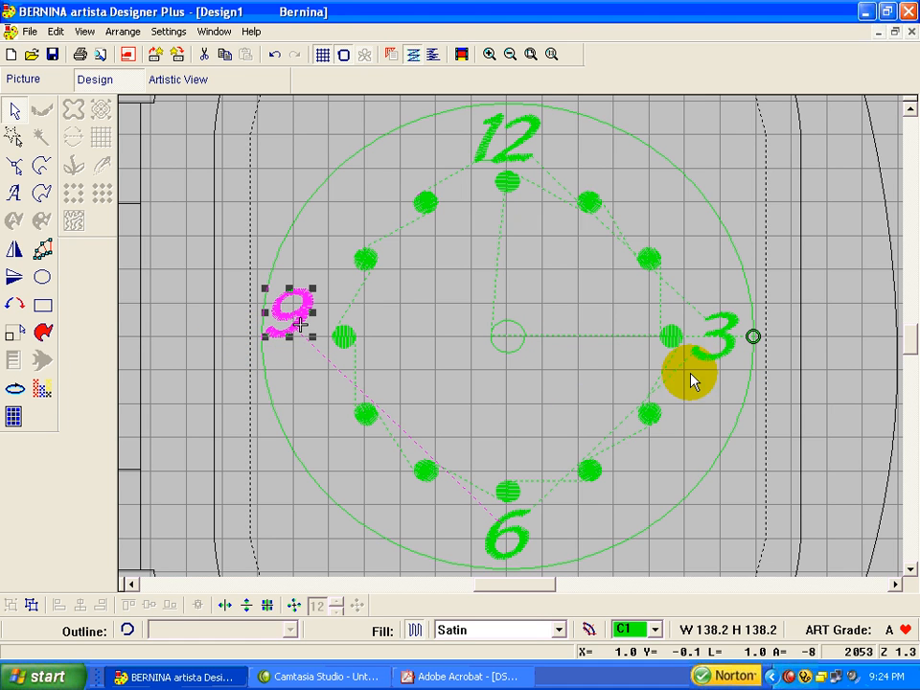
left_click(716, 363, "ctrl")
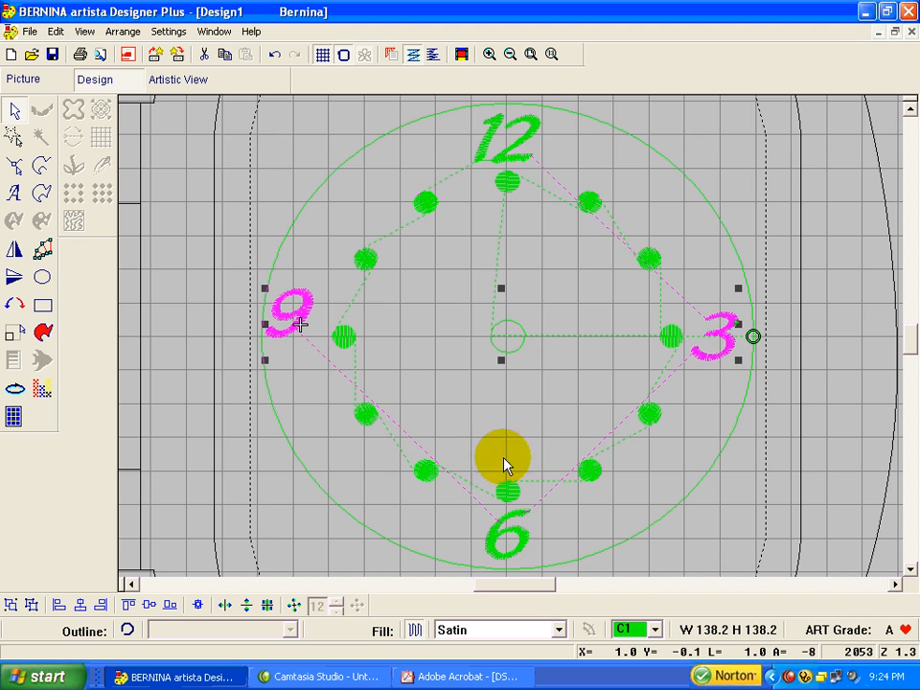
left_click(170, 605)
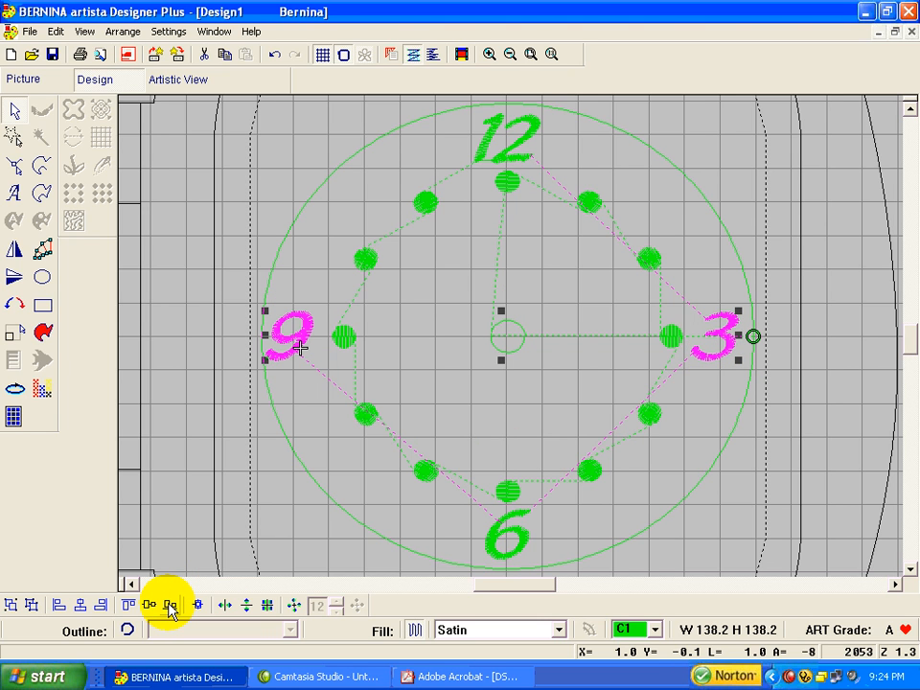
Step: Nudge the 9 slightly to the right, closer to its dot
left_click(314, 419)
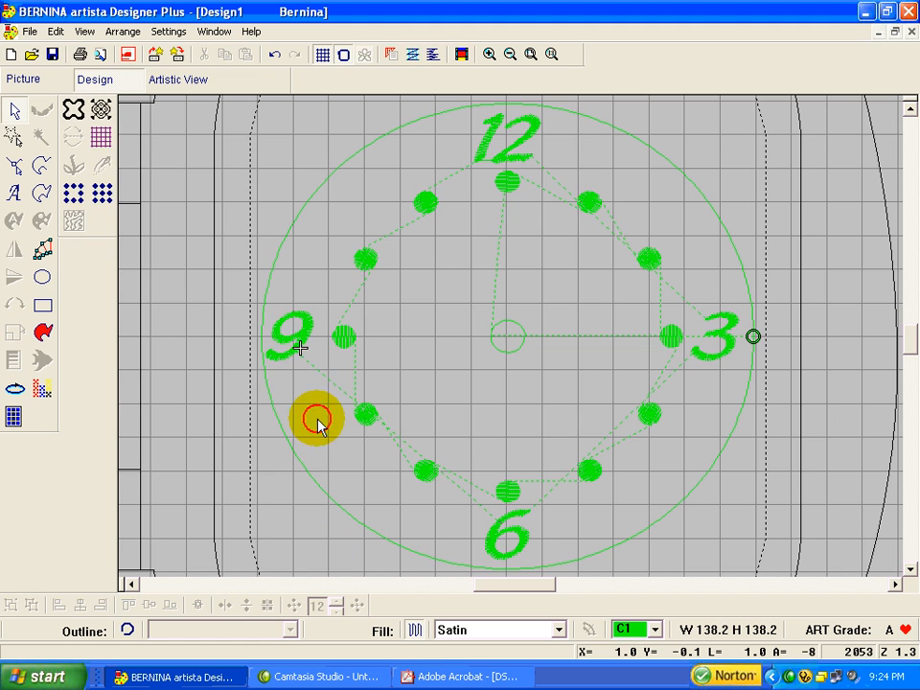
left_click(301, 349)
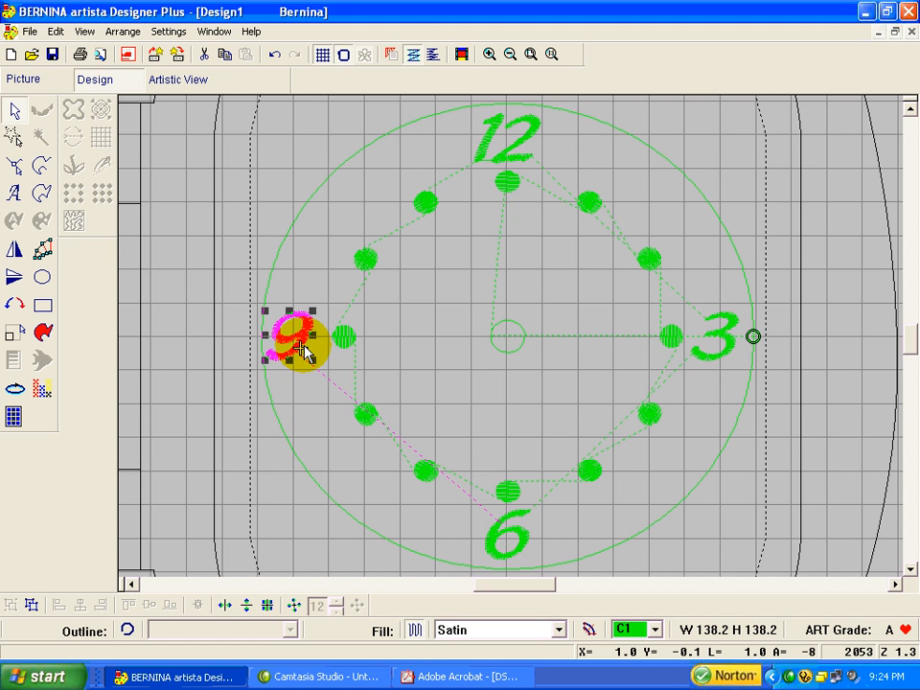
left_click_drag(302, 349, 305, 353)
key("Right")
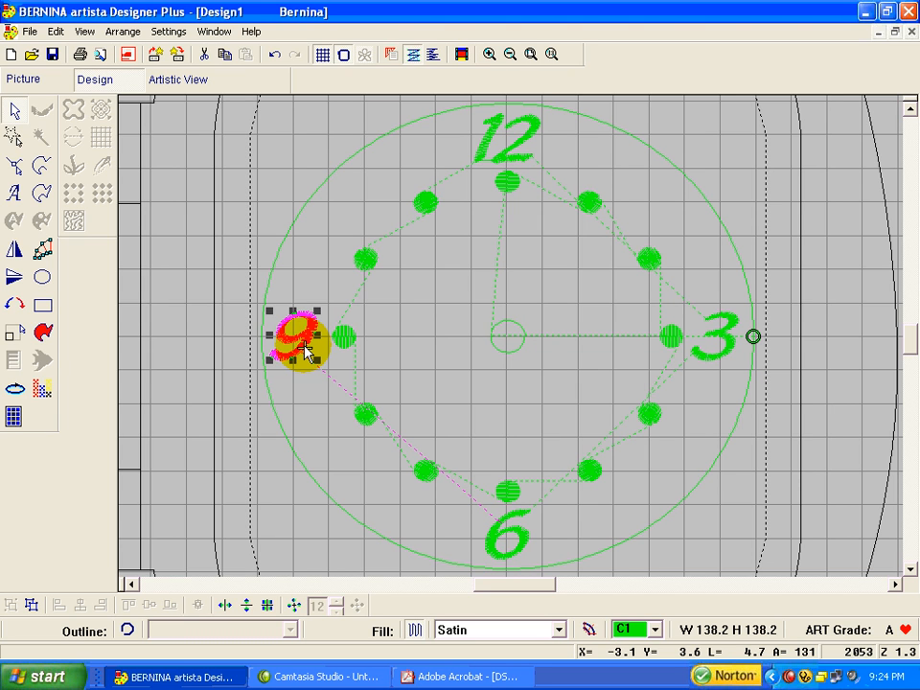
key("Right")
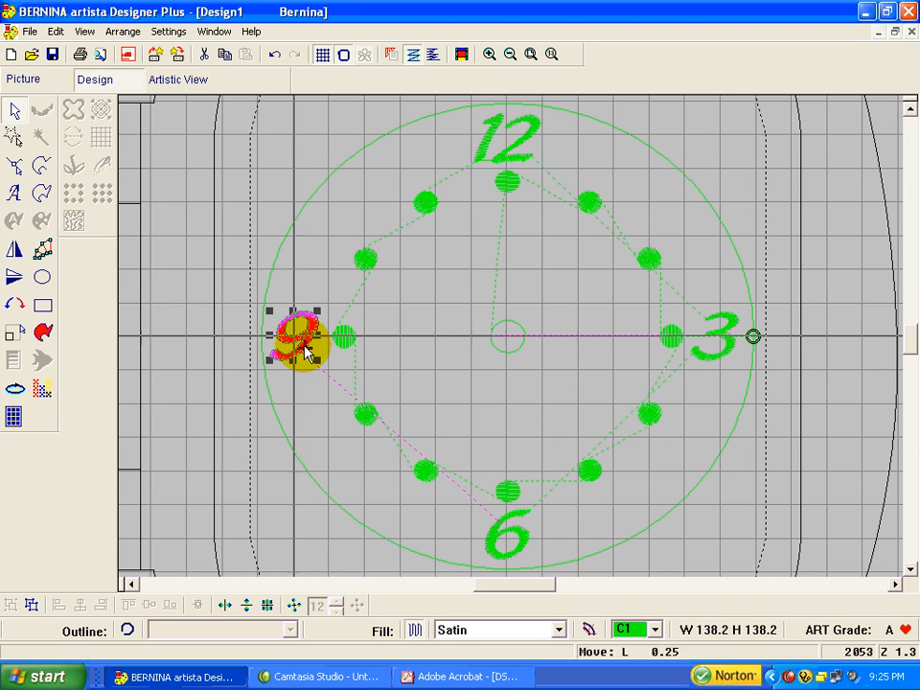
left_click(807, 197)
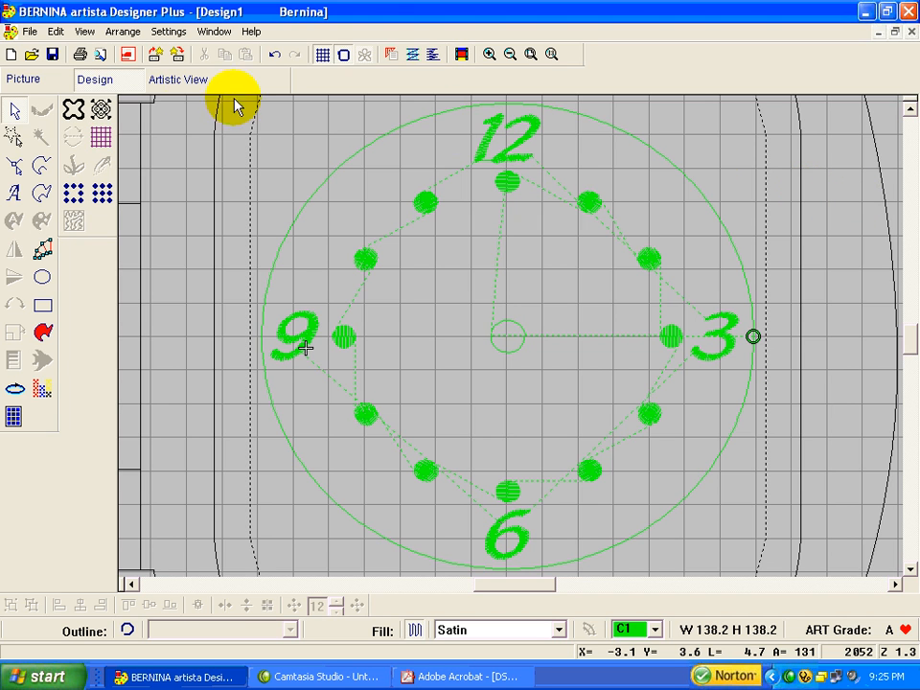
Step: Add the lettering 1 near the 1 o'clock dot and move it down to sit just above that dot
left_click(13, 192)
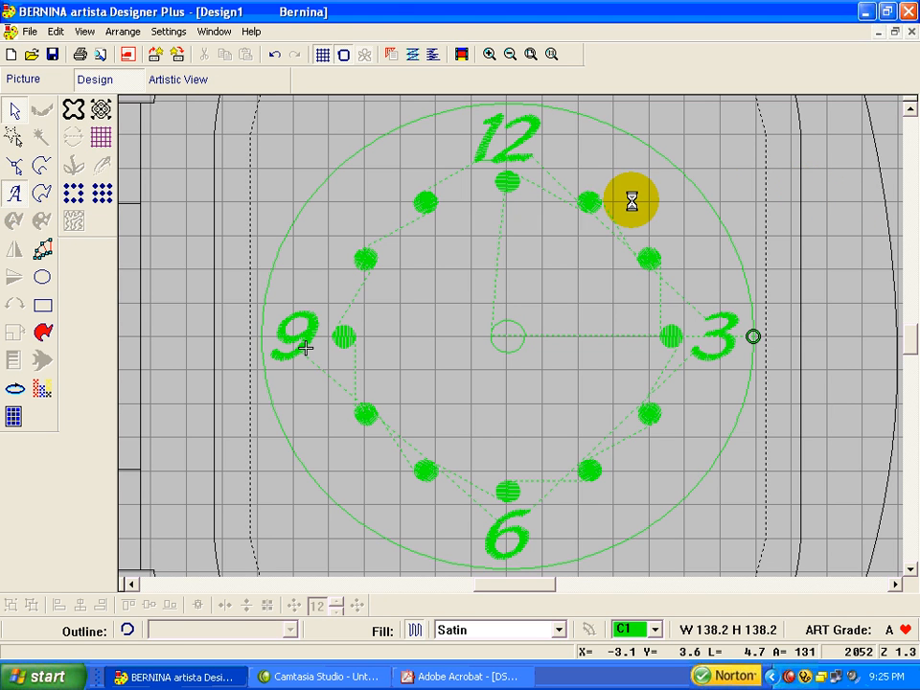
left_click(603, 159)
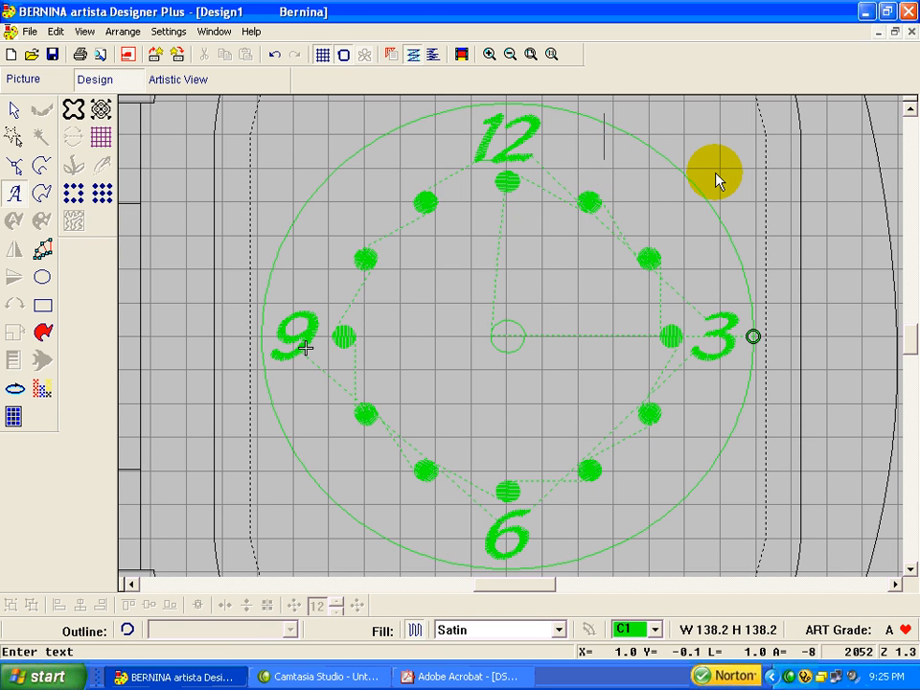
type("1")
key("Return")
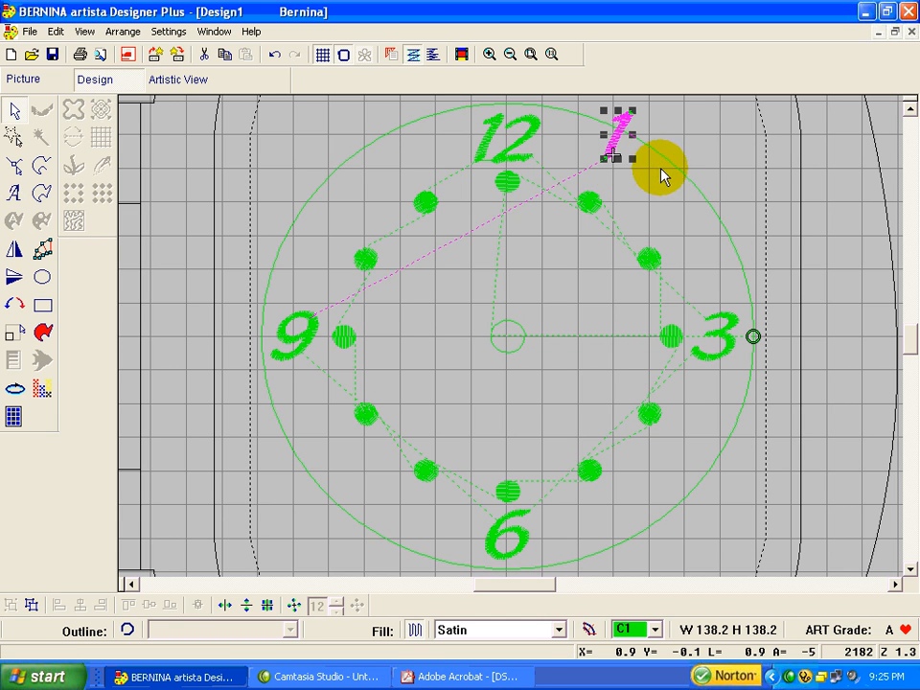
left_click_drag(616, 135, 616, 177)
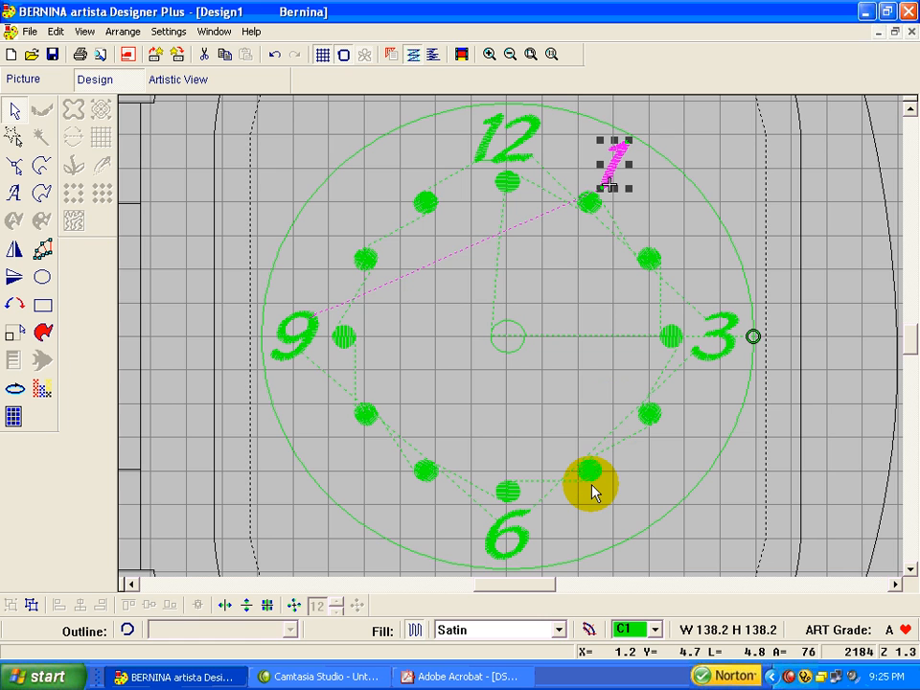
Step: Add the lettering 5 just below the 5 o'clock dot and shift it slightly downward
left_click(14, 193)
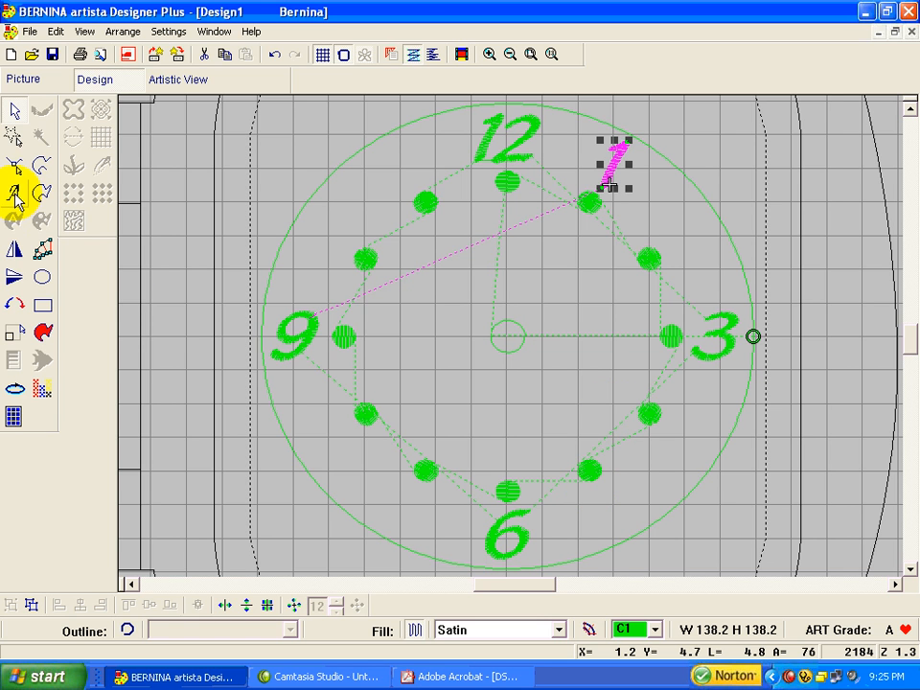
left_click(594, 525)
type("5")
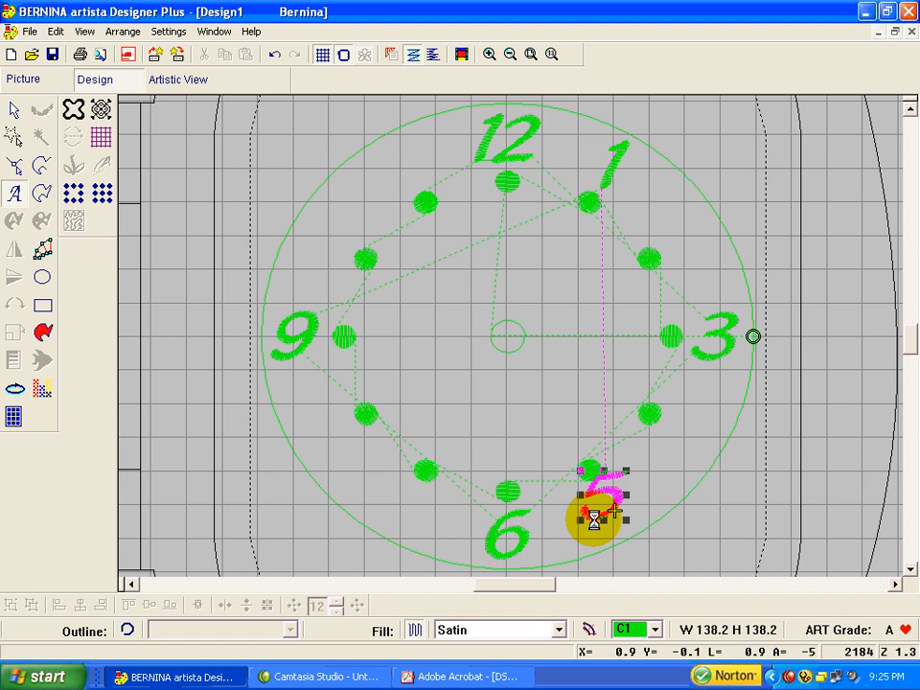
key("Return")
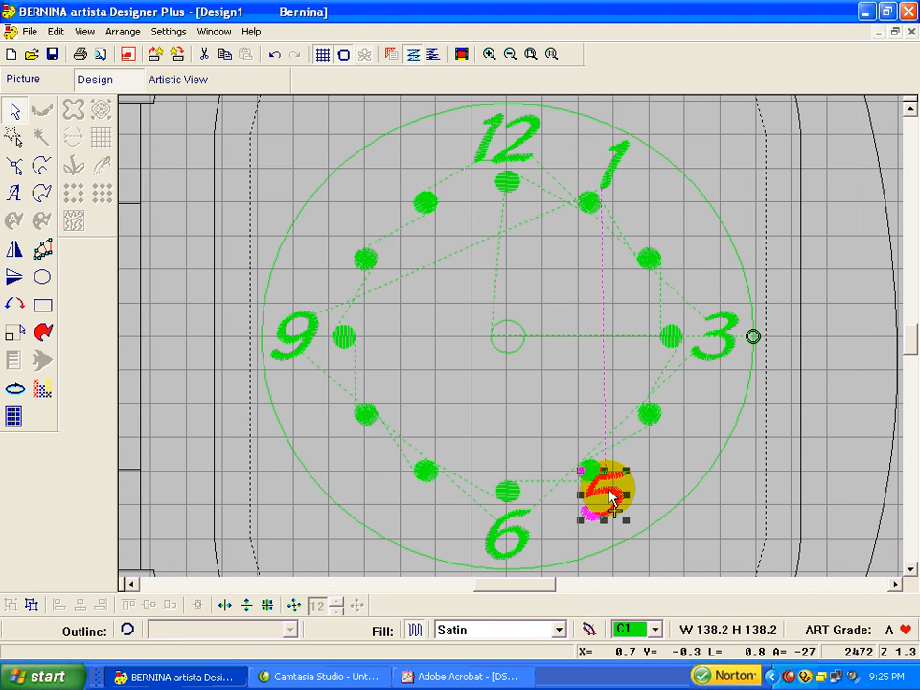
left_click_drag(606, 508, 609, 515)
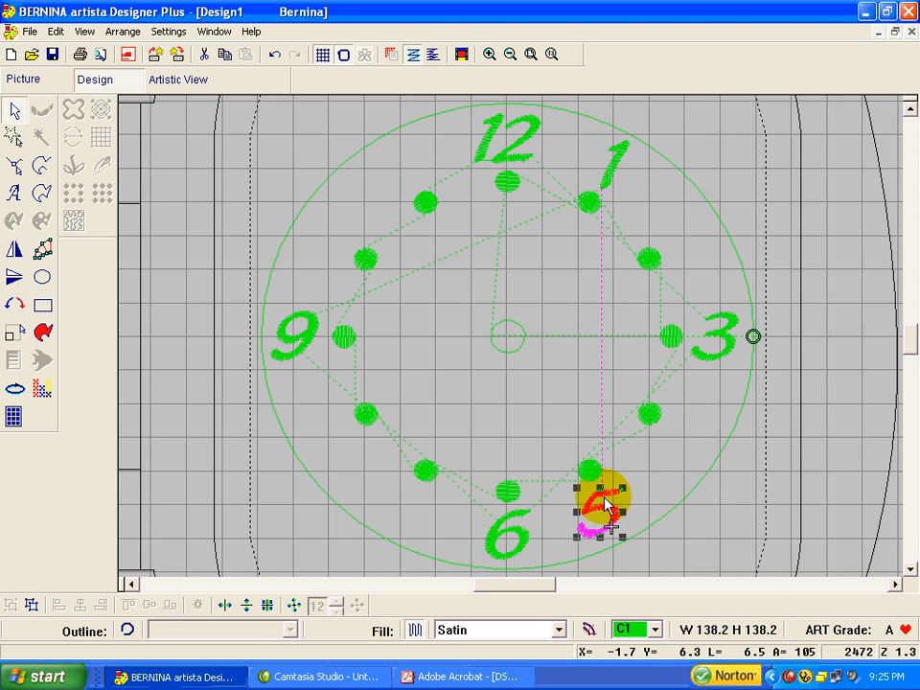
Step: Select the 5 together with the 1 and center-align them on a shared vertical axis
left_click(613, 170, "ctrl")
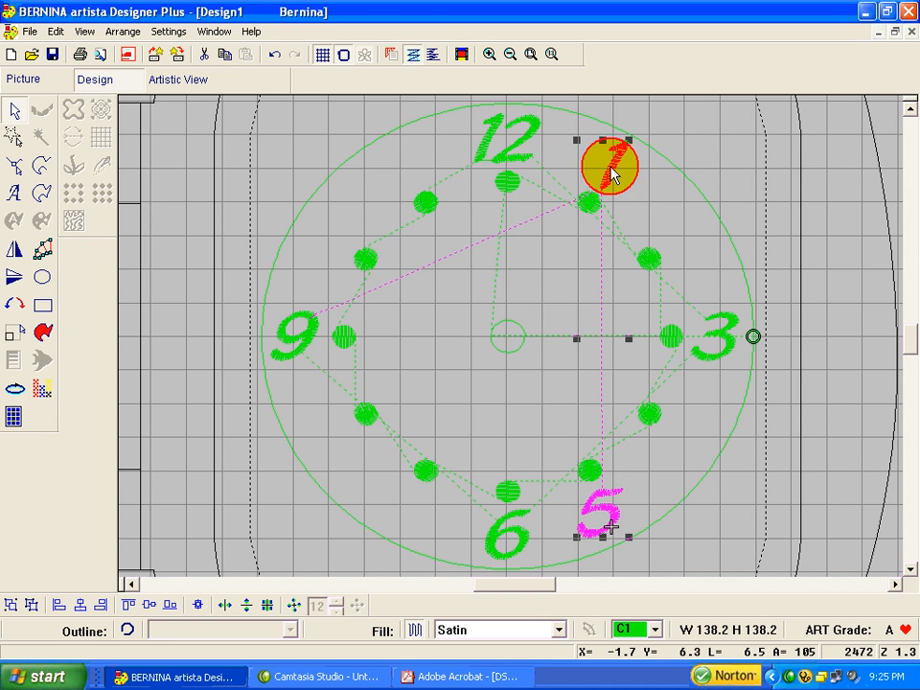
left_click(80, 611)
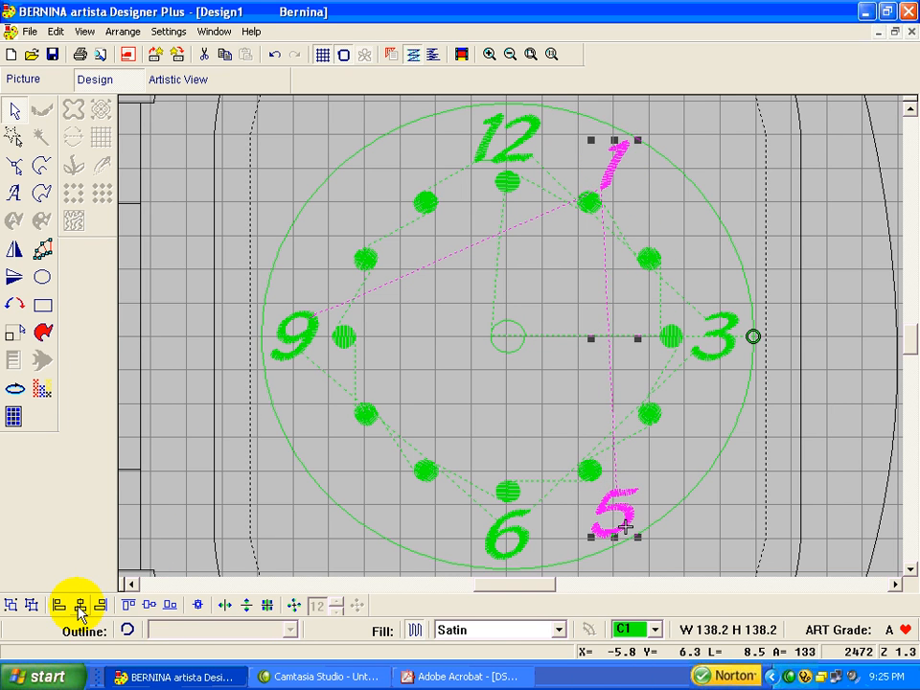
left_click(864, 553)
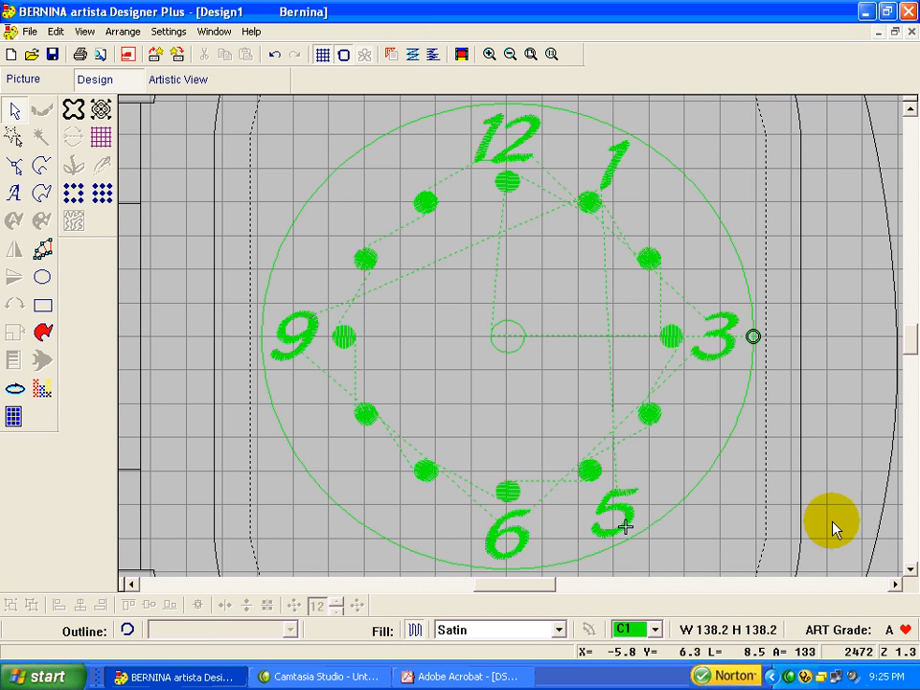
left_click(614, 516)
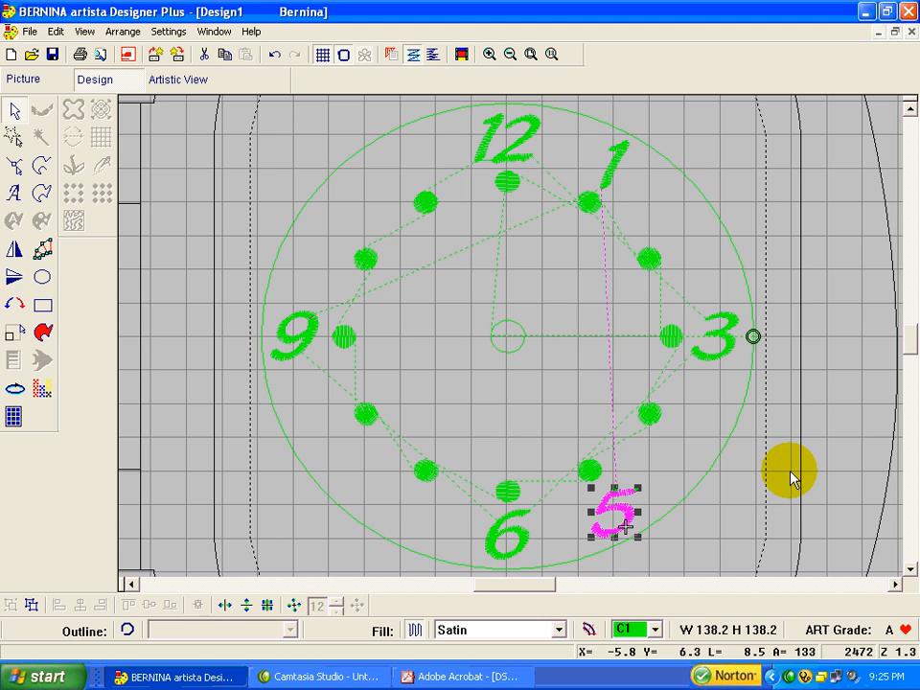